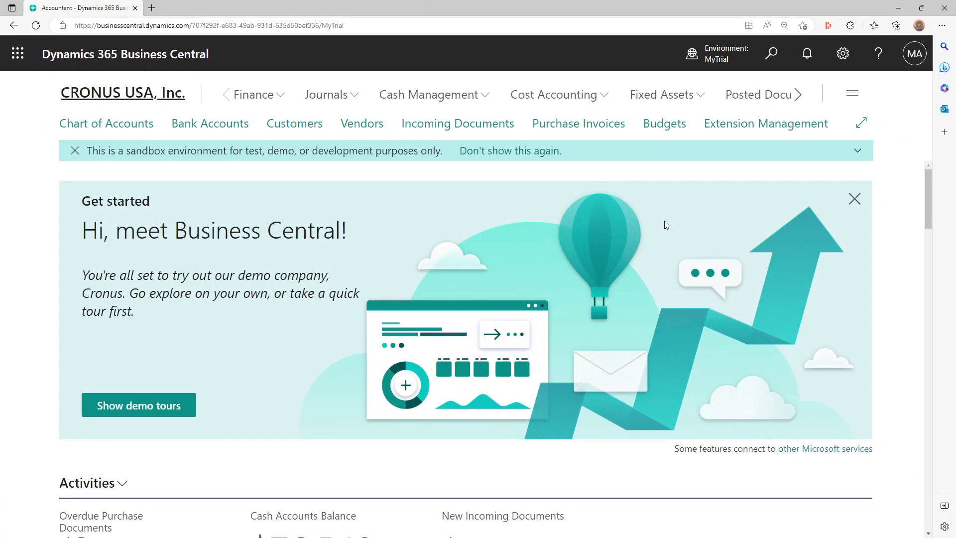
- Launch the Set up outgoing email wizard from Assisted Setup (search 'ema'), then open Tell me search
click(842, 53)
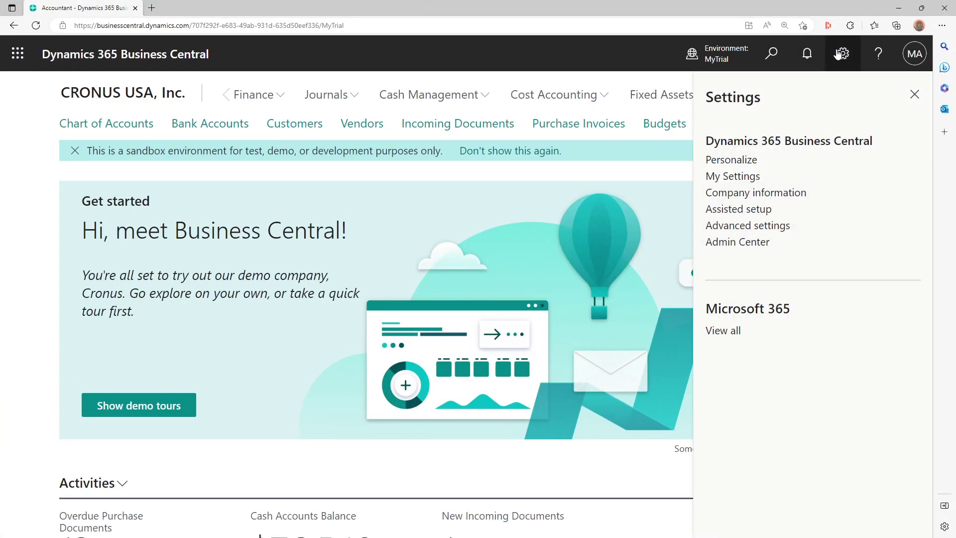
click(748, 210)
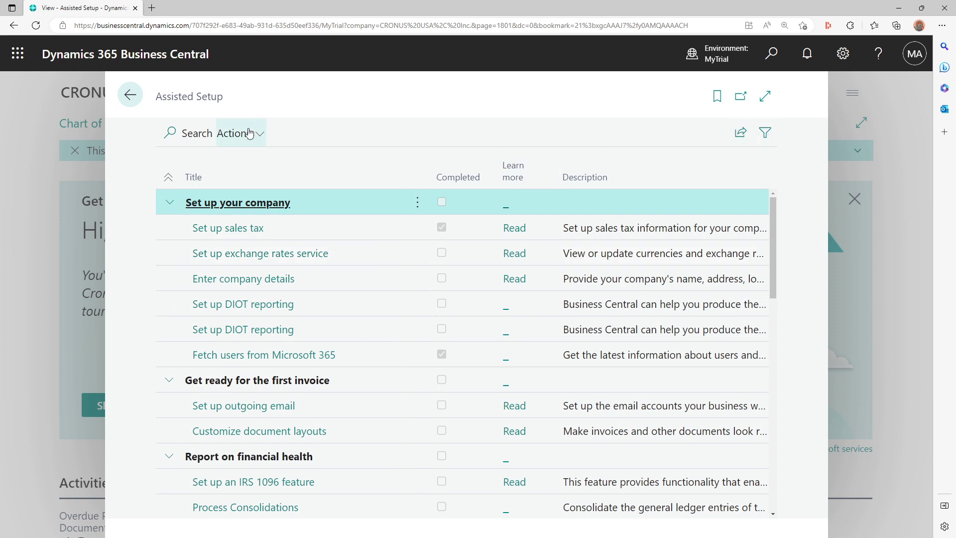
click(173, 135)
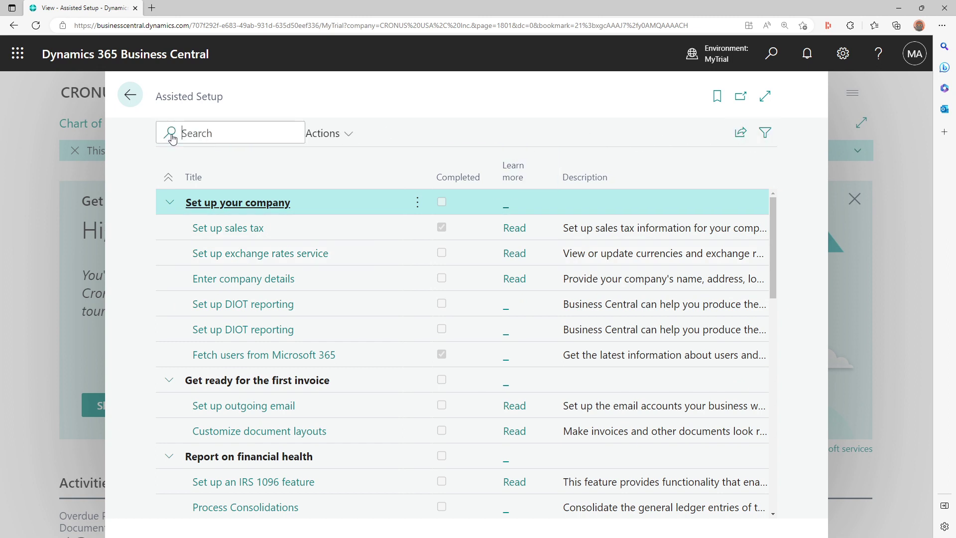
text(ema)
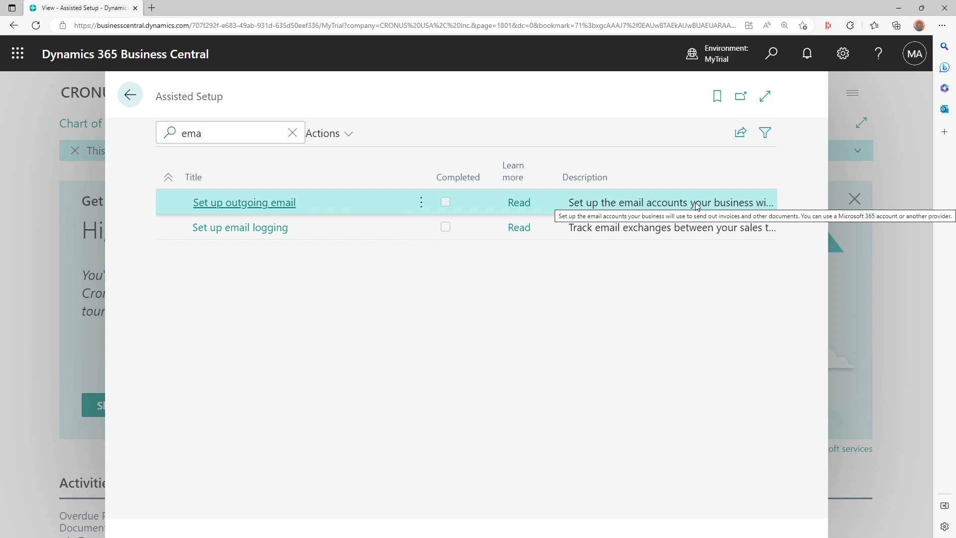
click(248, 209)
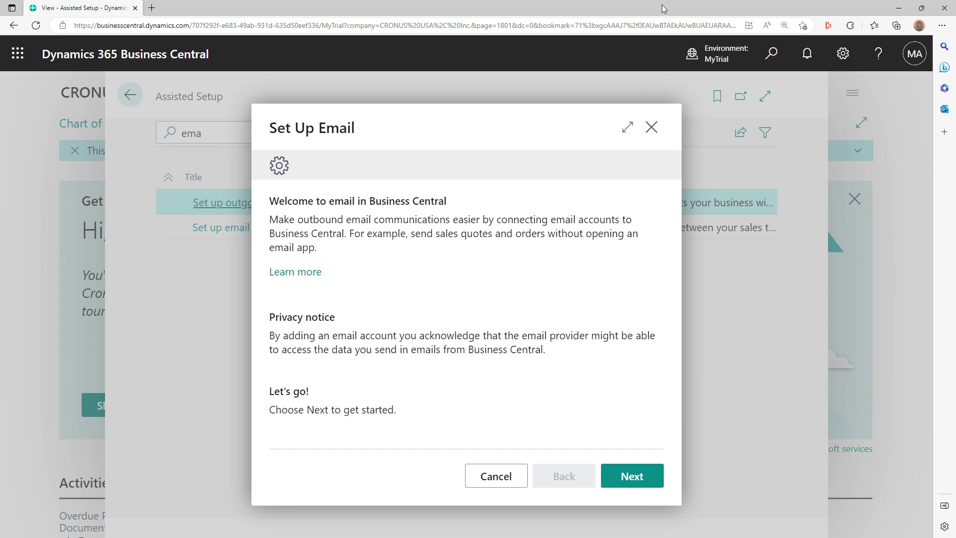
click(779, 58)
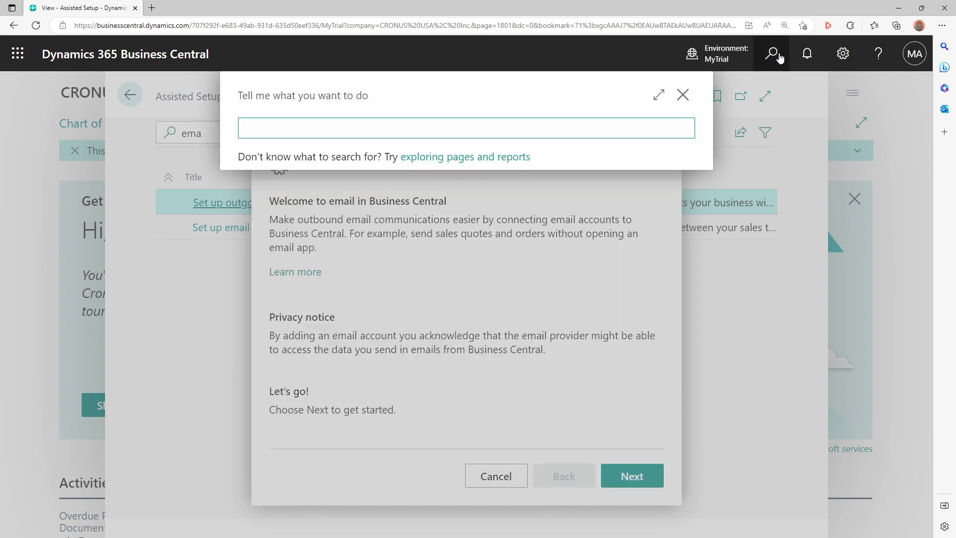
- Open Extension Management, review the installed Email connector extensions, and return to the email wizard
text(extension m)
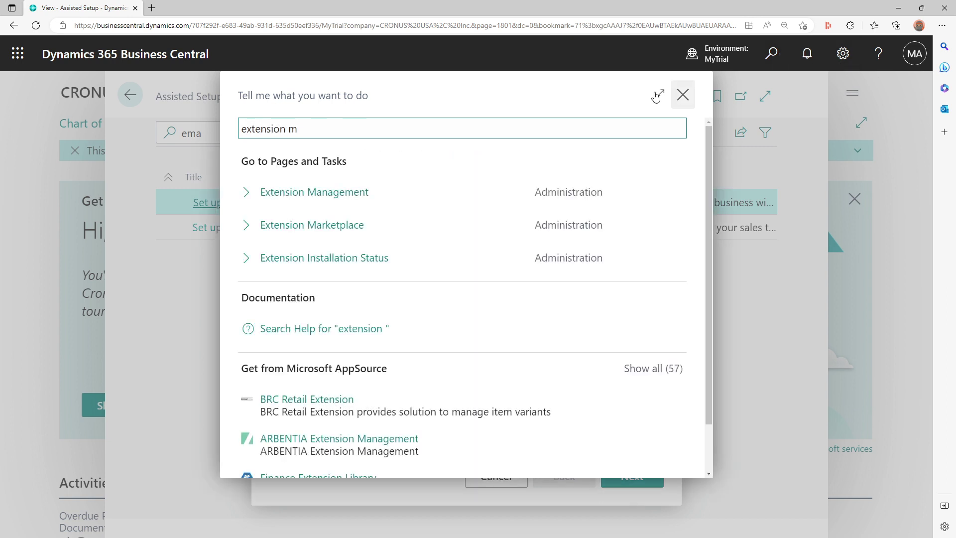
click(374, 194)
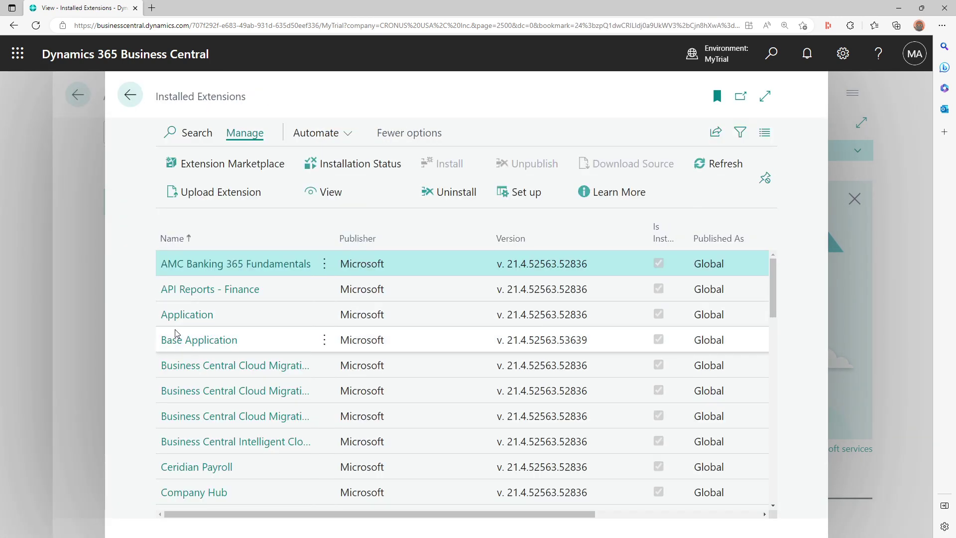
scroll(177, 333, down, 2)
scroll(181, 330, down, 5)
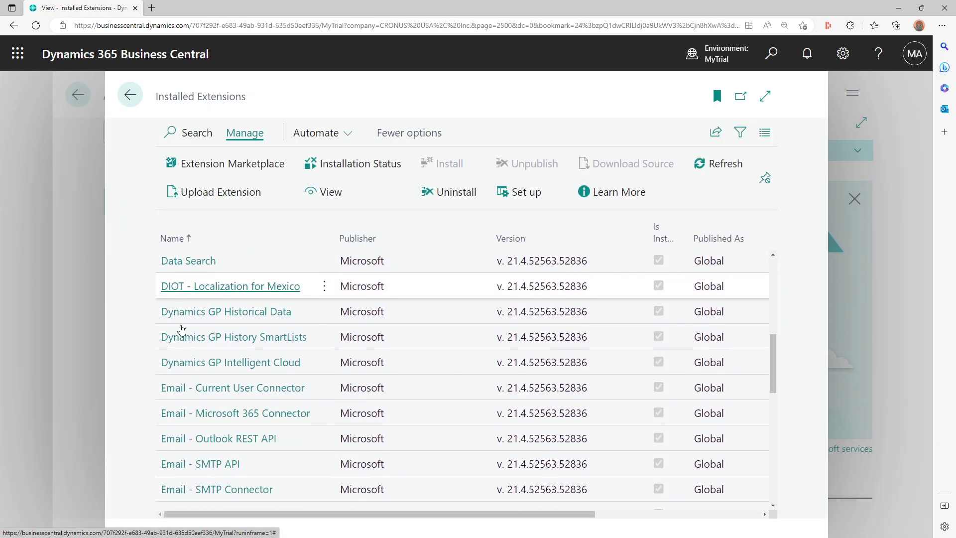
click(401, 369)
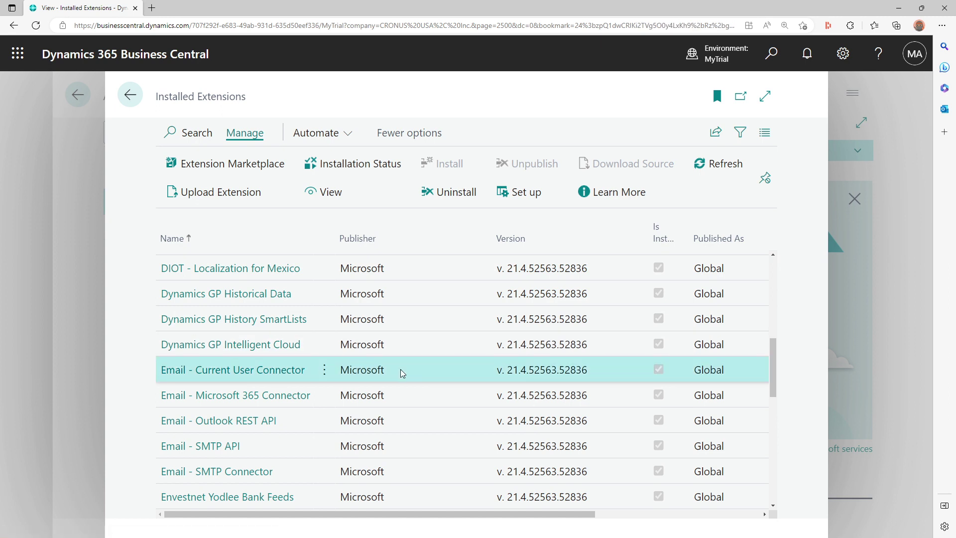
drag(411, 395, 437, 473)
scroll(437, 460, down, 2)
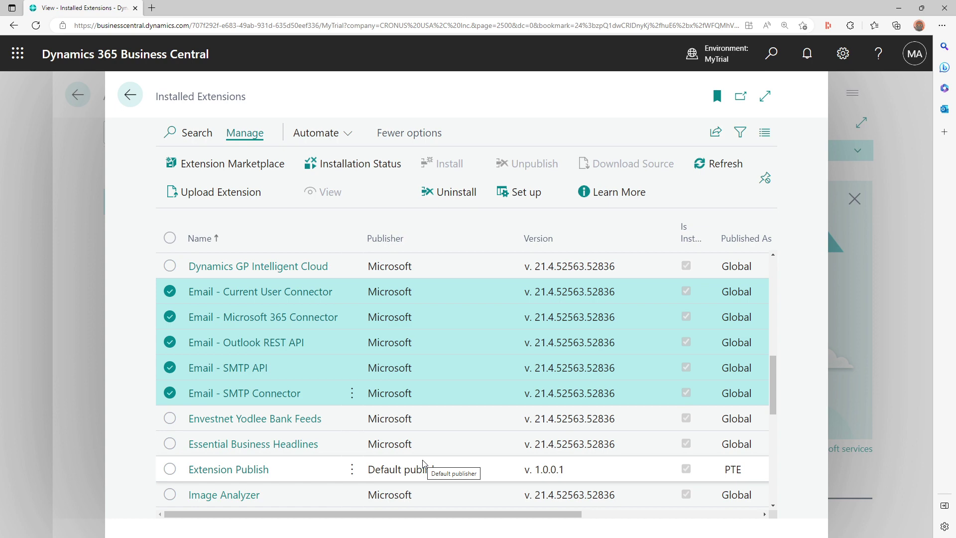
click(139, 97)
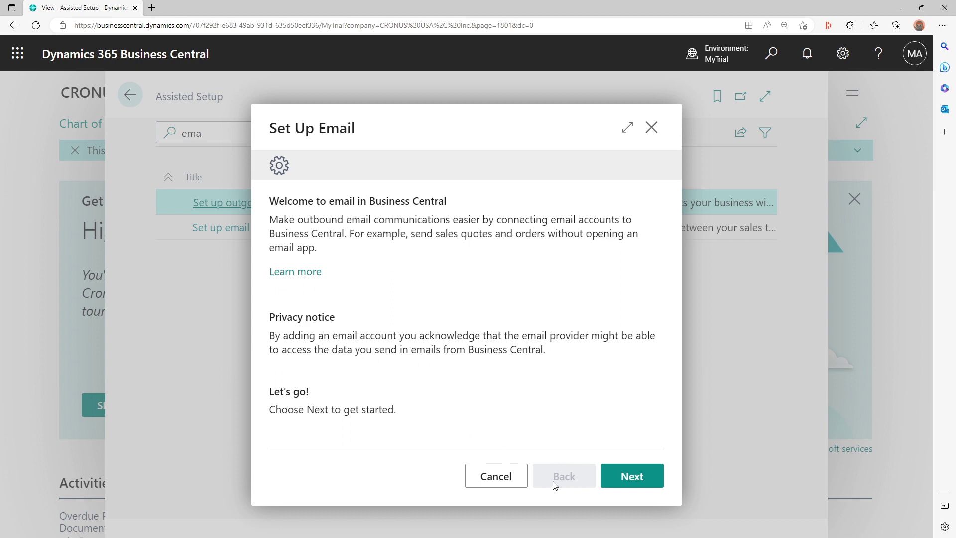
- Advance the Set Up Email wizard past the welcome page
click(624, 477)
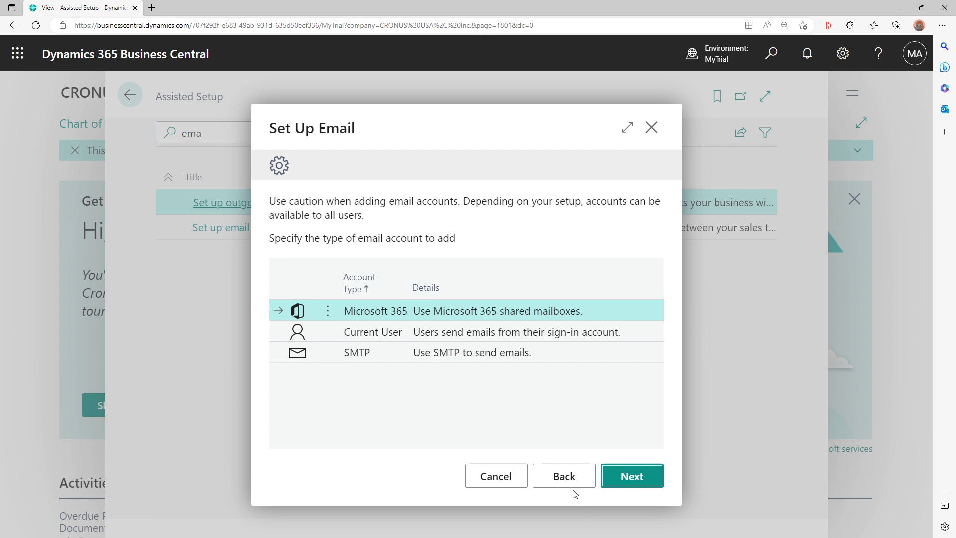
- Step back from the Microsoft 365 account details and choose Current User as the account type
click(620, 476)
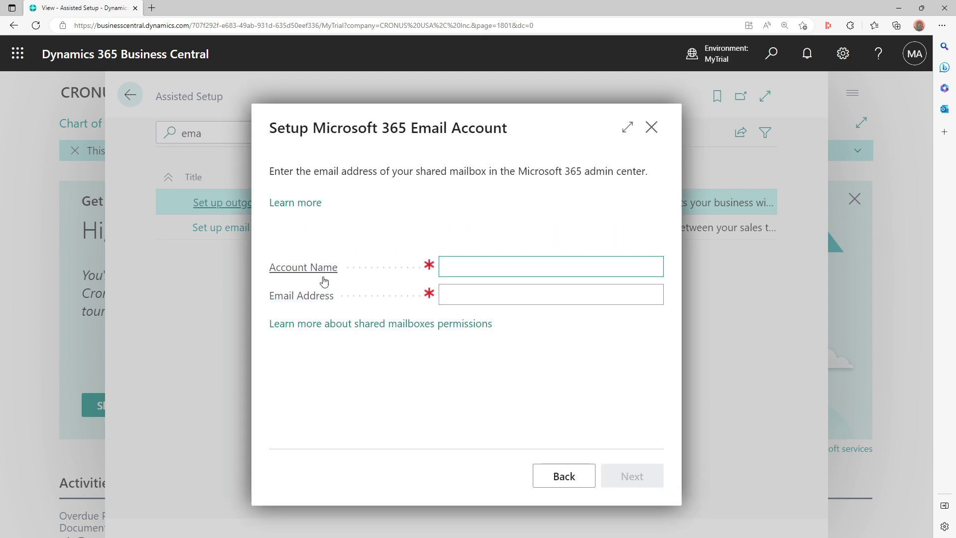
mouse_move(342, 282)
click(560, 480)
click(495, 333)
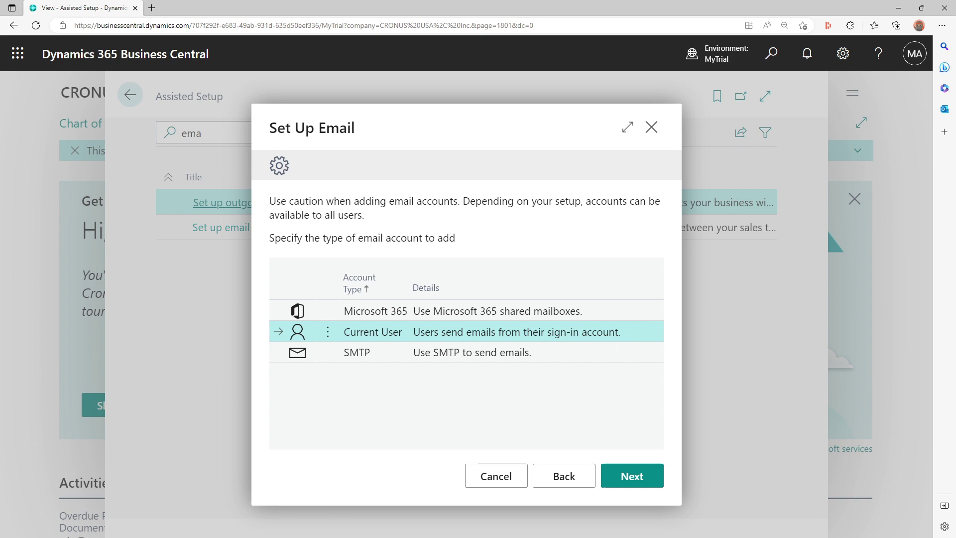
click(497, 357)
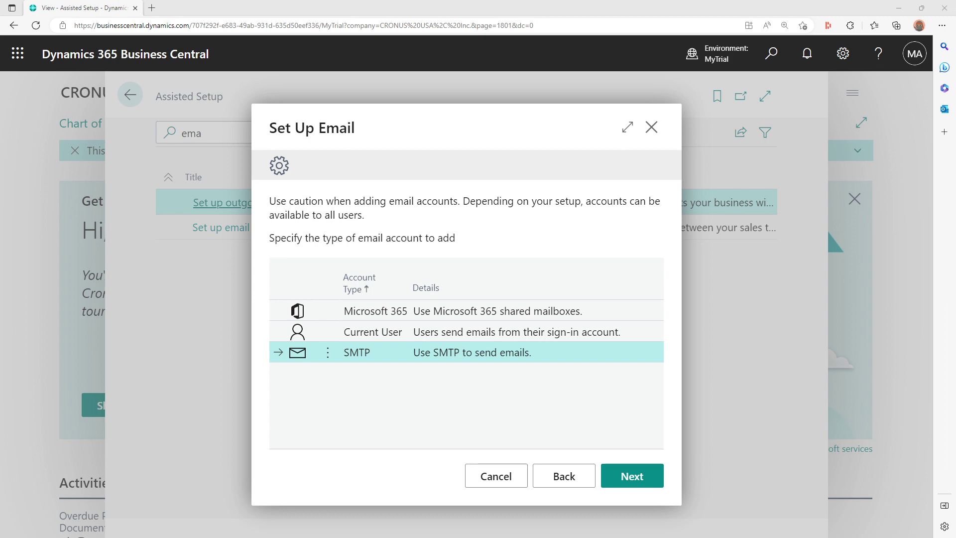
- Complete the wizard with Current User as the account type and finish adding it
click(473, 330)
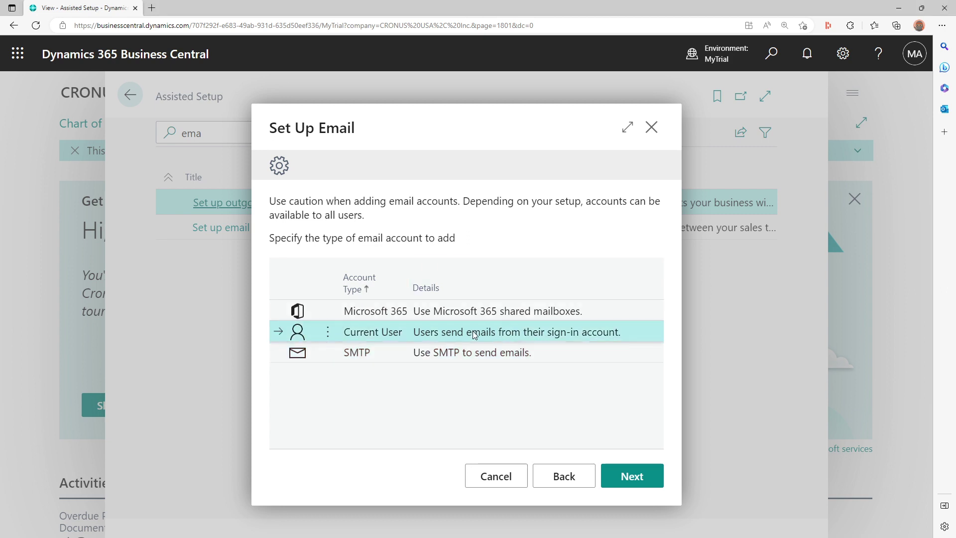
click(641, 483)
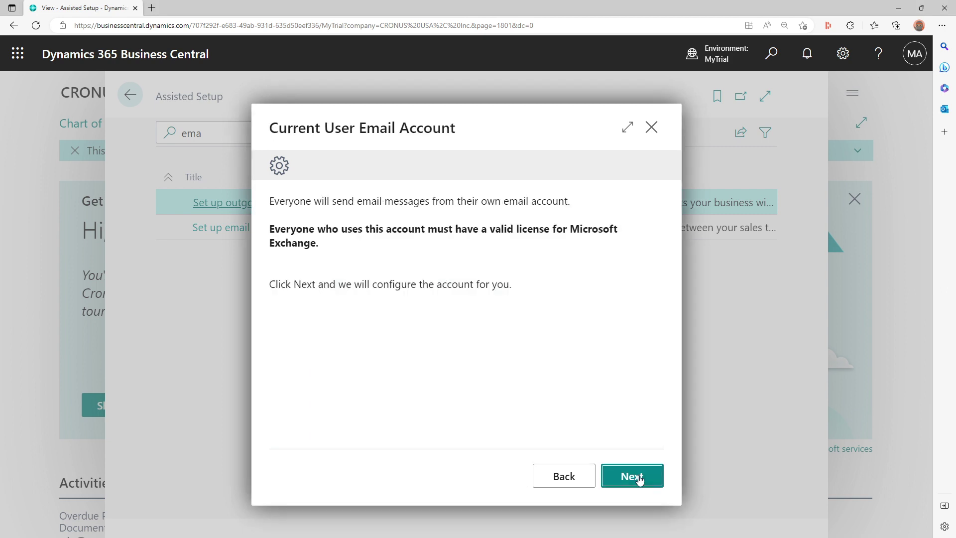
click(640, 478)
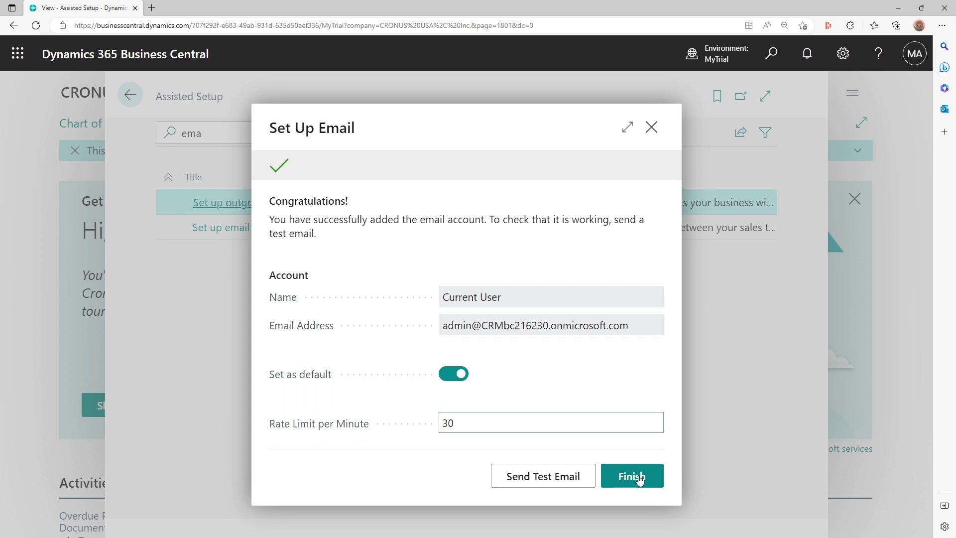
drag(455, 329, 727, 347)
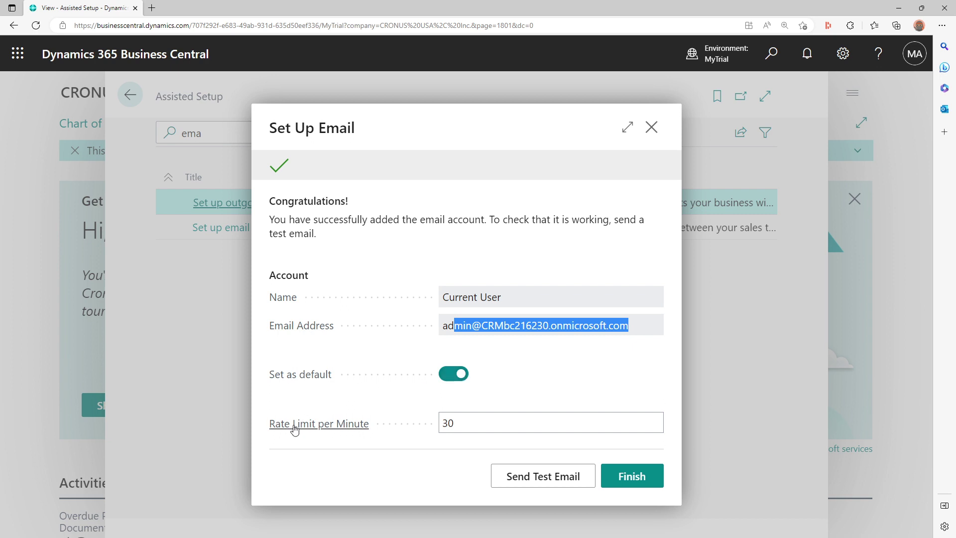
mouse_move(295, 429)
click(649, 482)
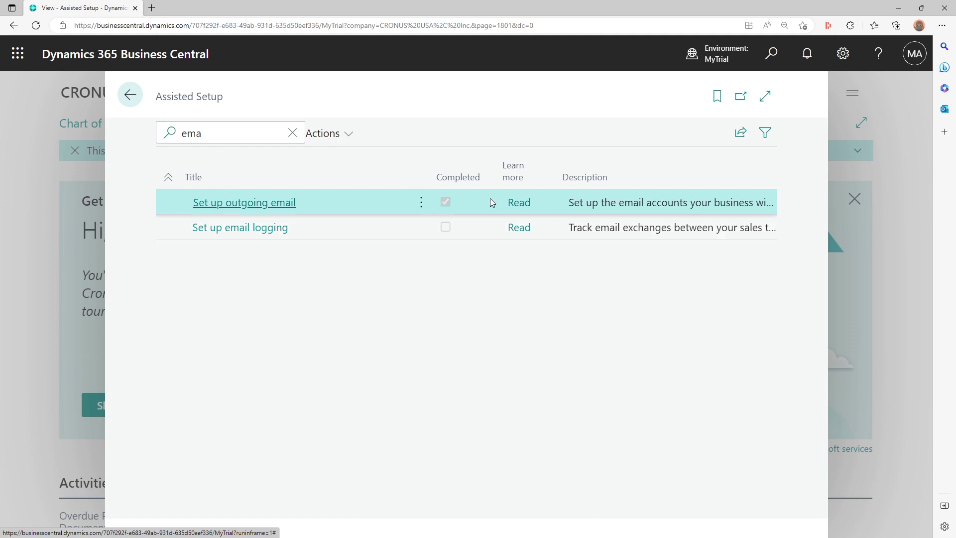
- Go to the Email Accounts page and start adding a new SMTP account
click(262, 204)
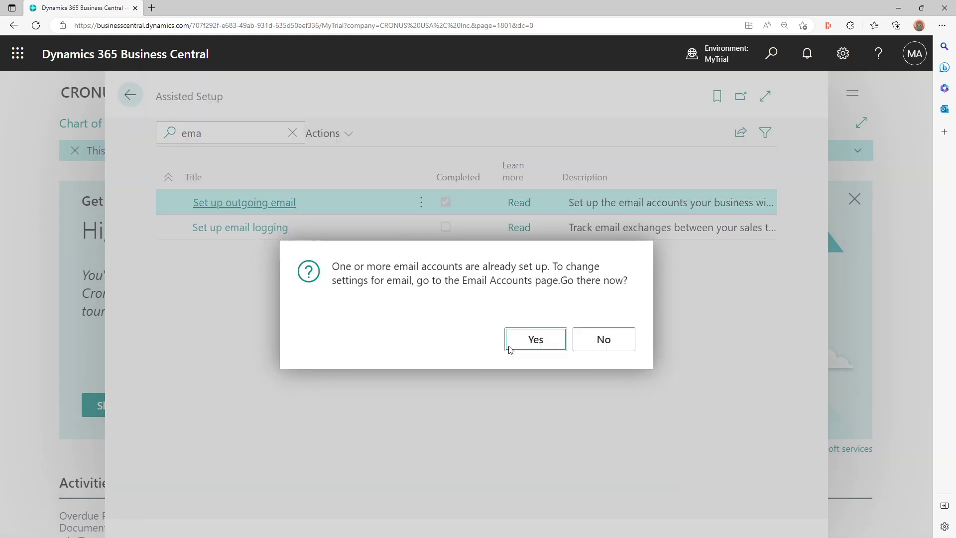
click(550, 341)
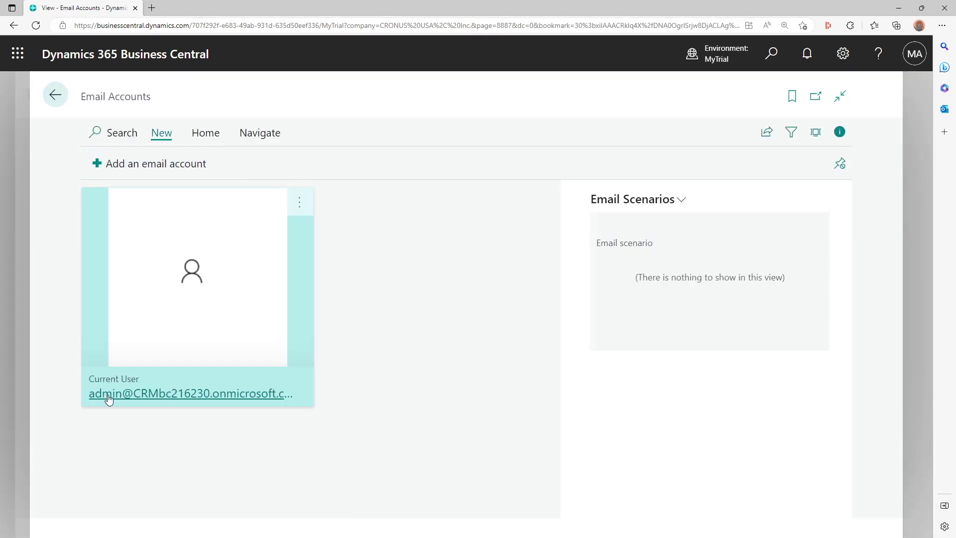
click(167, 168)
click(623, 474)
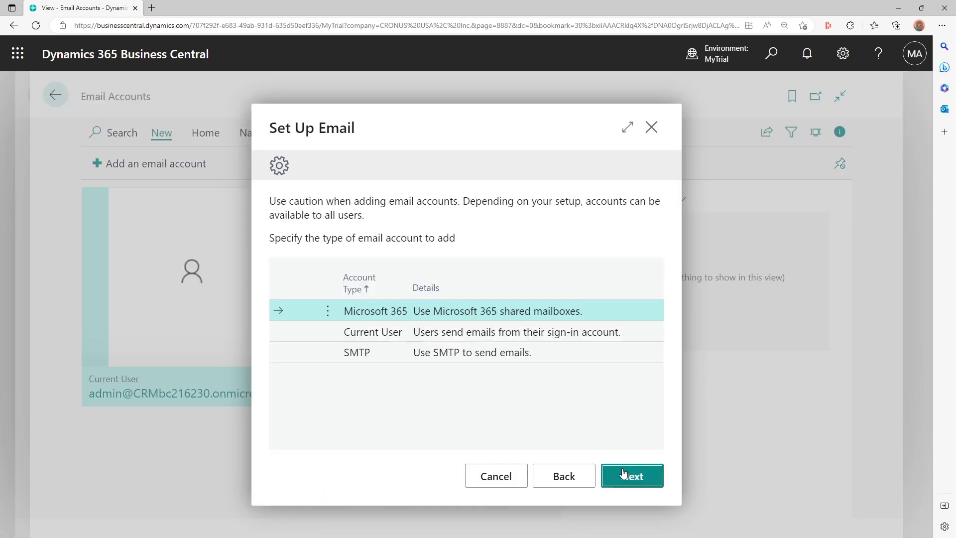
click(451, 354)
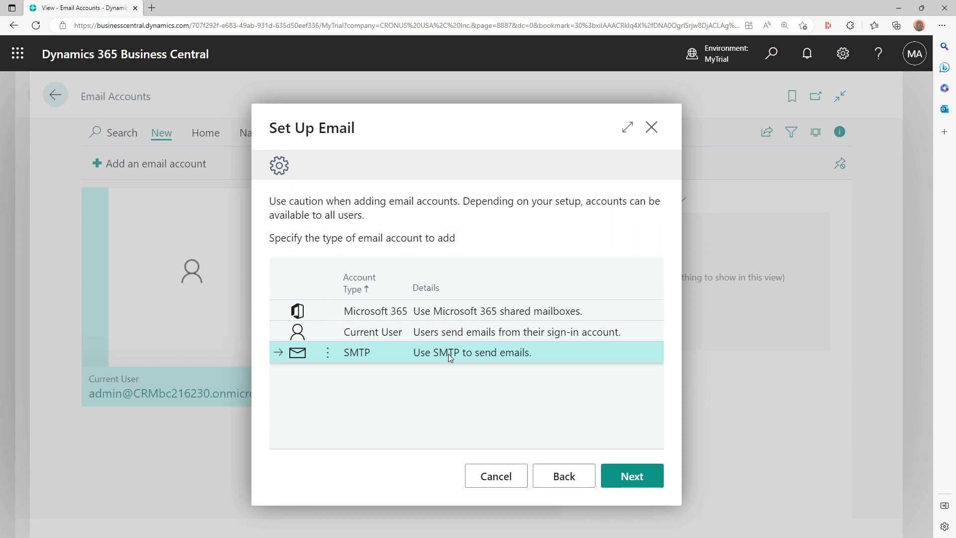
click(622, 479)
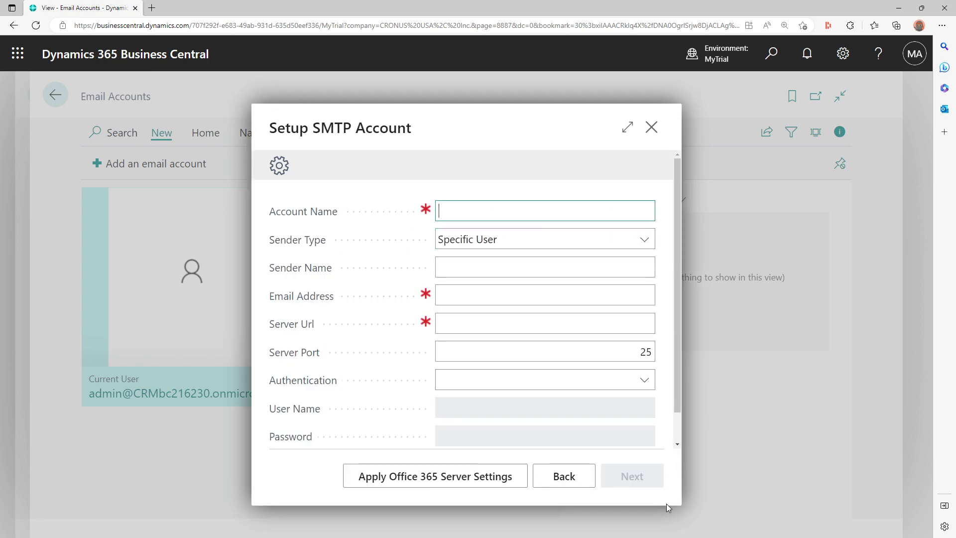
- Apply the Office 365 server settings and keep Basic authentication
click(466, 479)
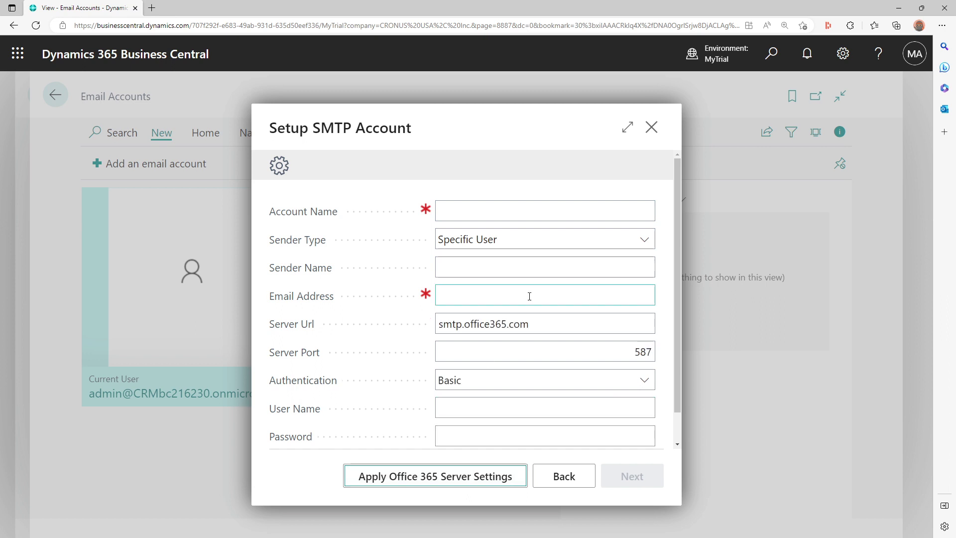
scroll(598, 424, down, 1)
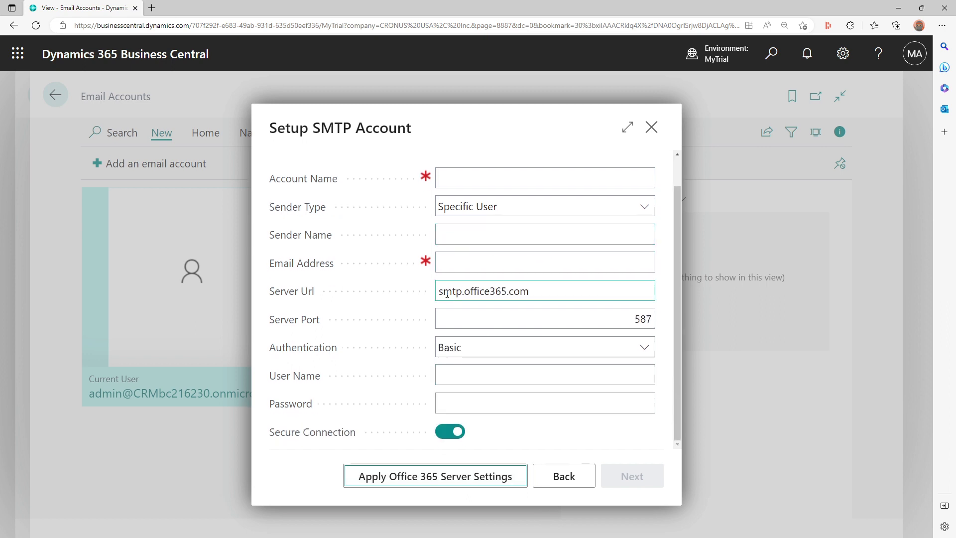
click(498, 352)
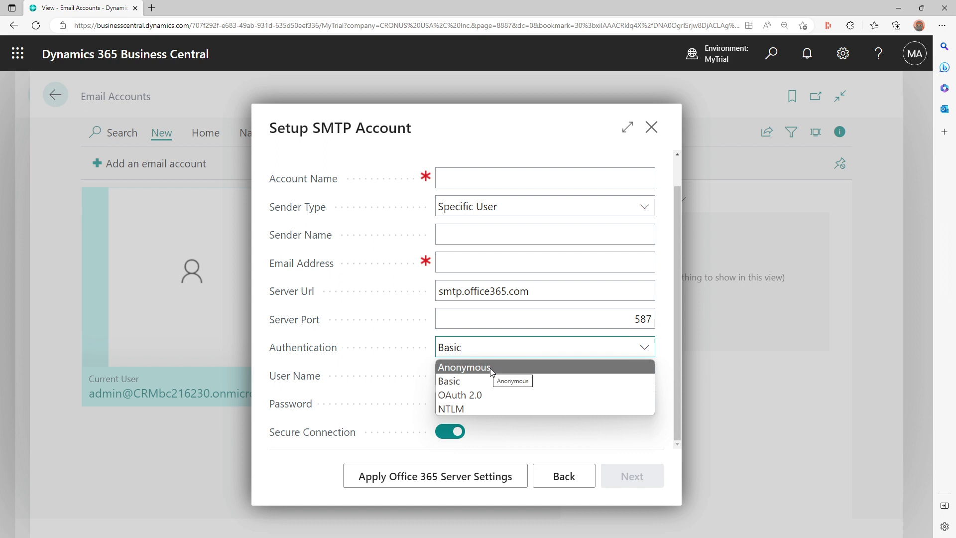
click(487, 388)
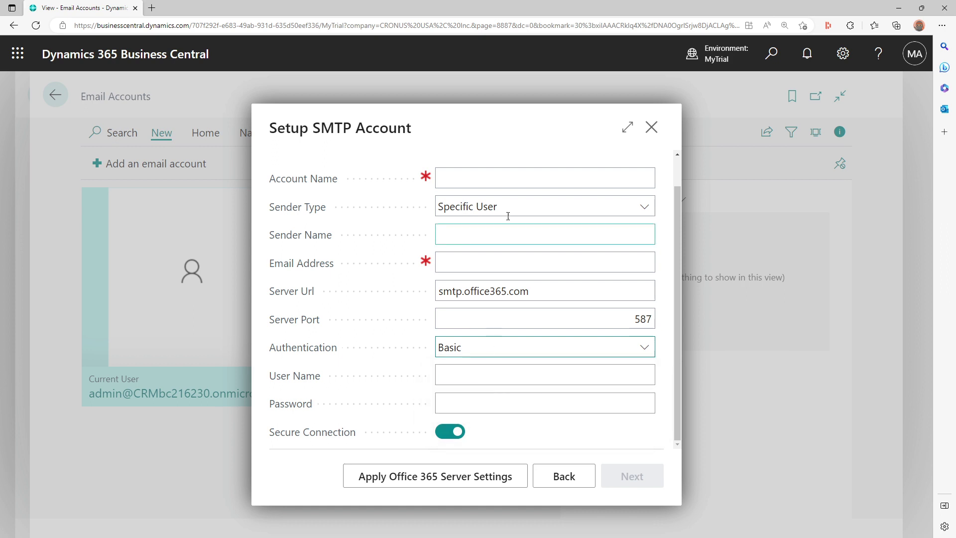
- Name the SMTP account 'Purchase Dept. Email'
click(520, 177)
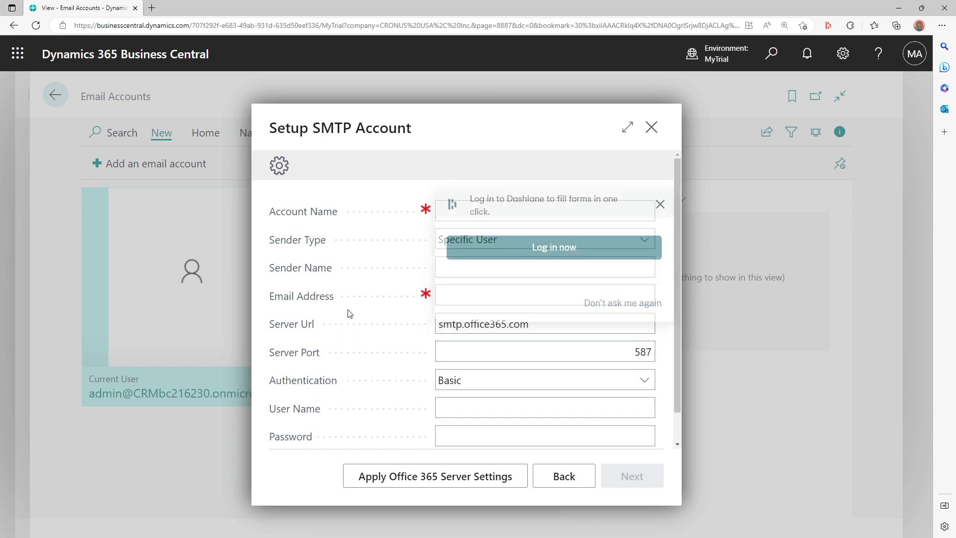
click(521, 208)
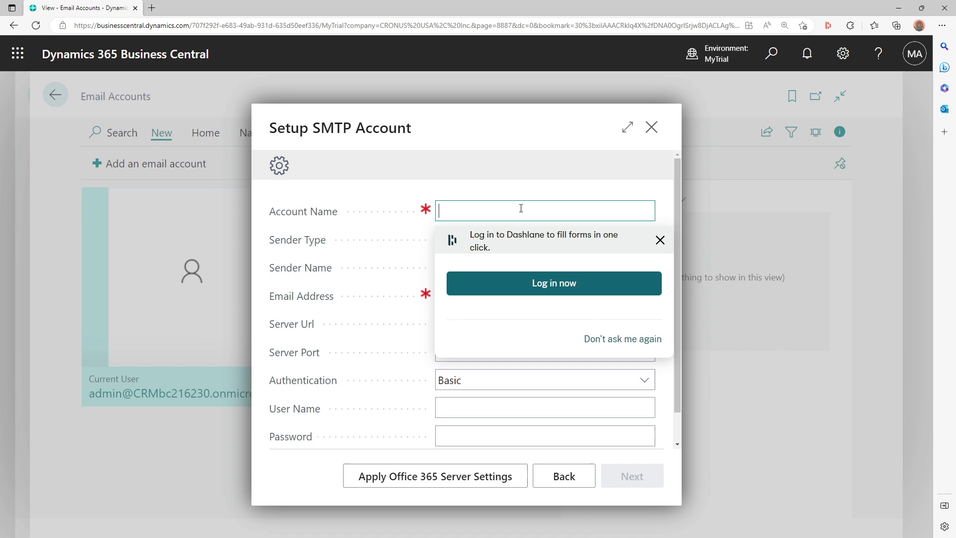
text(puch@)
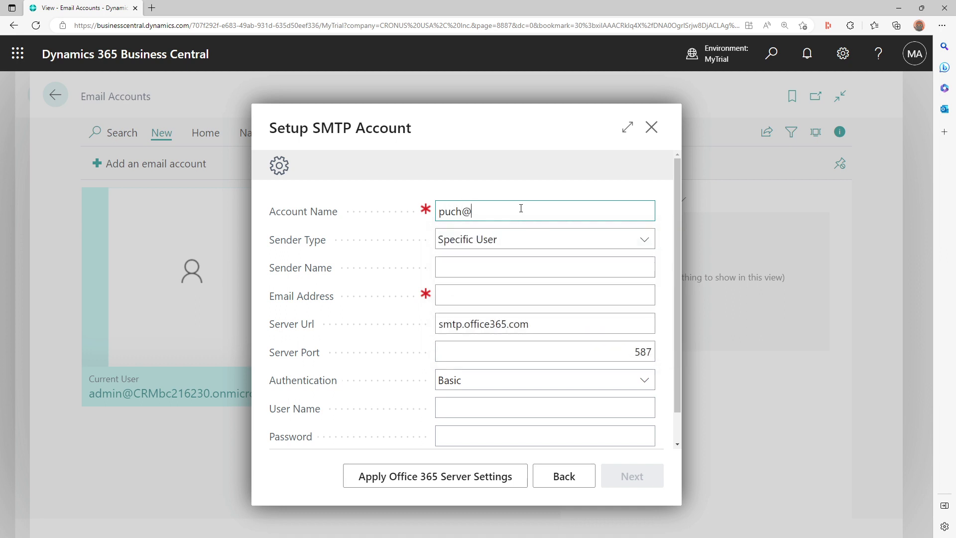
key(BackSpace)
key(BackSpace)
key(BackSpace)
text(rchase@demo.com)
key(ctrl+a)
key(ctrl+c)
key(BackSpace)
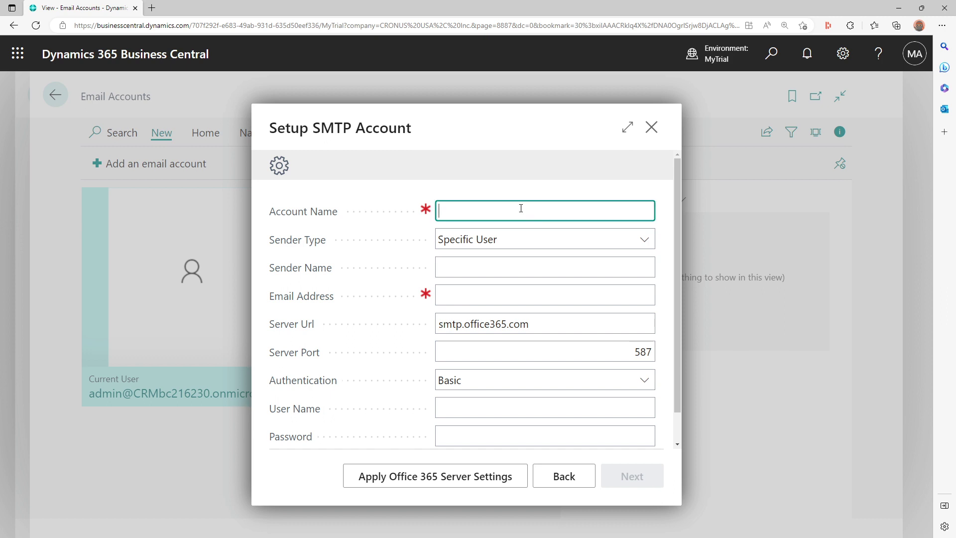
text(Purchase)
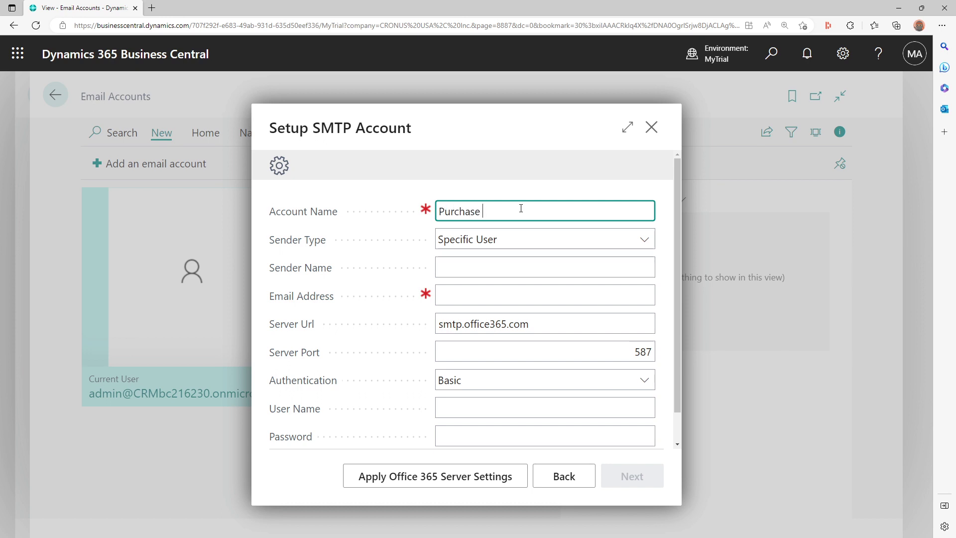
text( Dept. Email)
key(Tab)
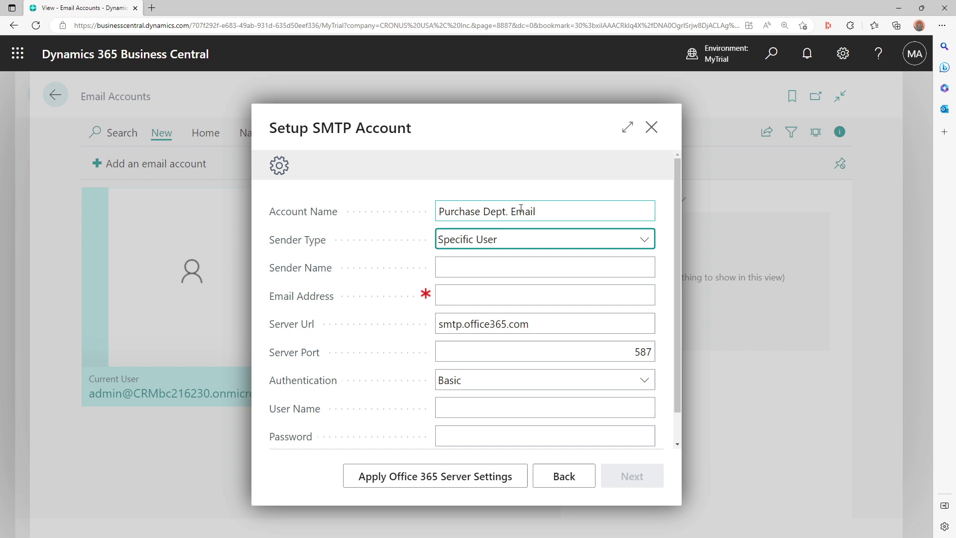
- Set the sender name to 'Purchase Demo' and paste in the email address
key(Tab)
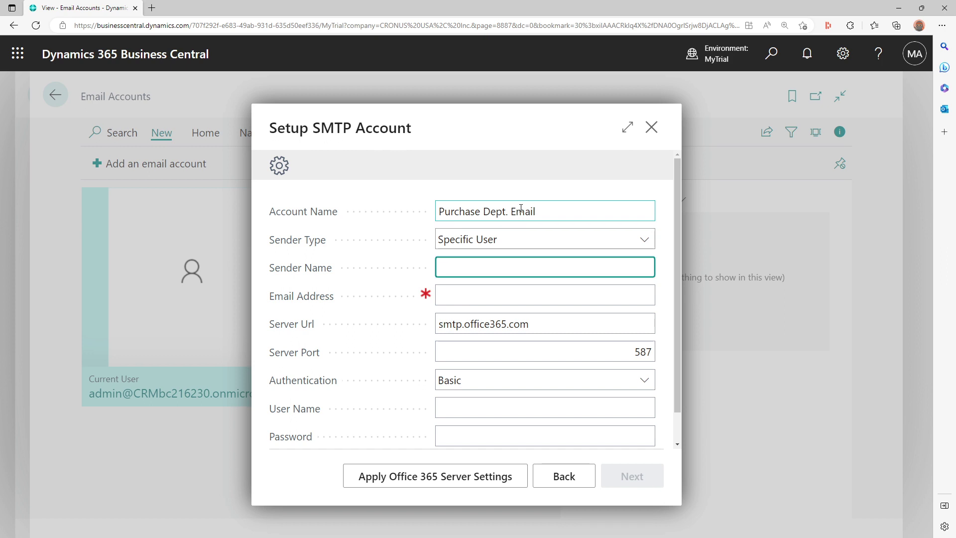
text(Purchase Demo)
key(Tab)
key(ctrl+v)
key(Tab)
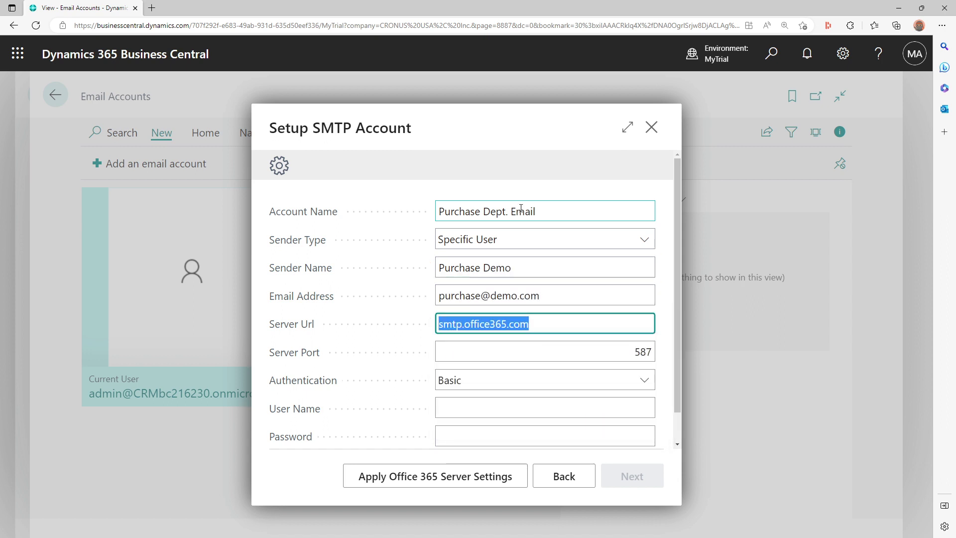
key(Tab)
key(Tab)
key(Tab)
key(Tab)
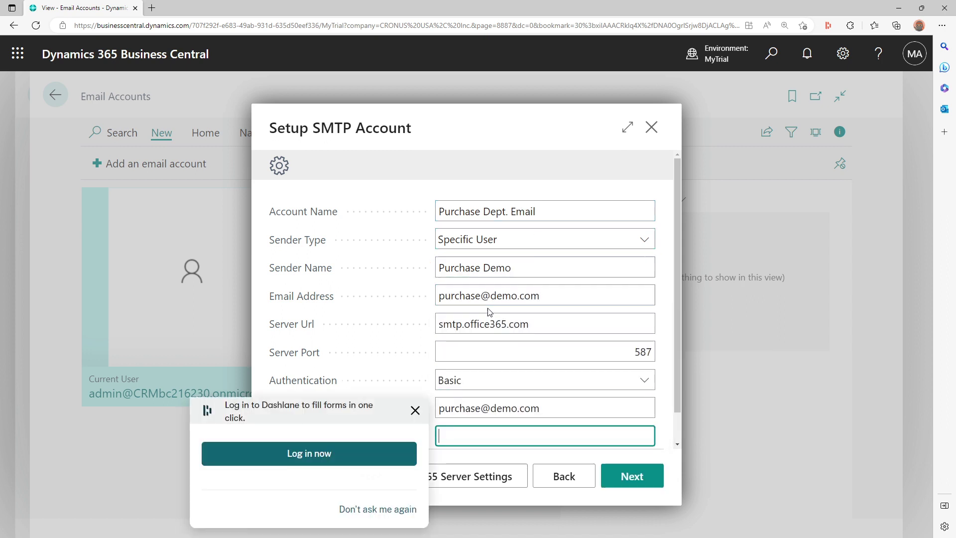
- Dismiss the password prompt and finish creating the Purchase Dept. Email account
click(415, 421)
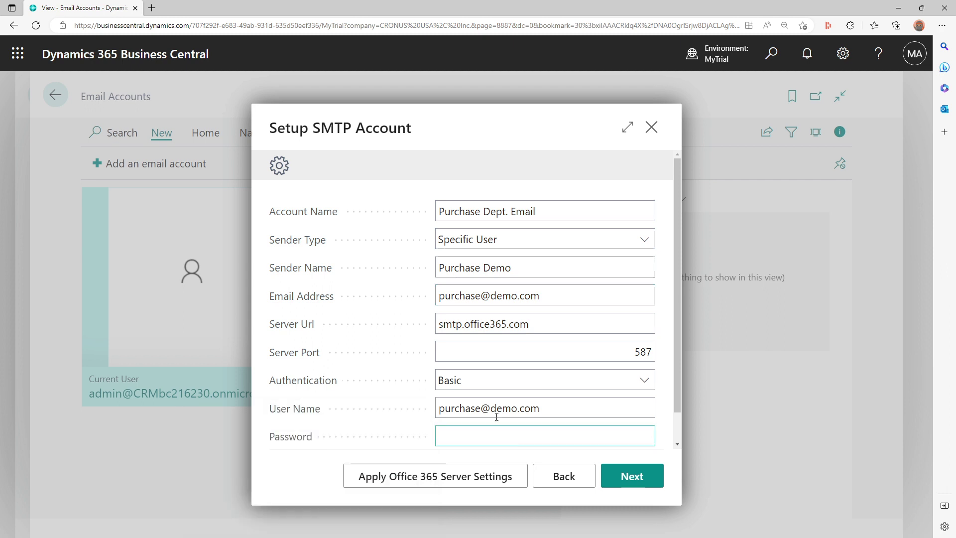
scroll(488, 404, down, 1)
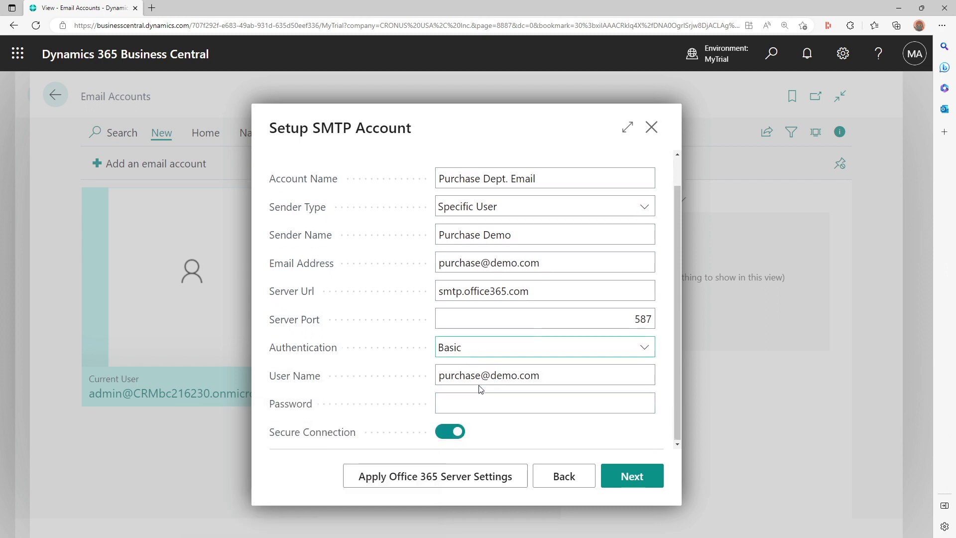
click(639, 483)
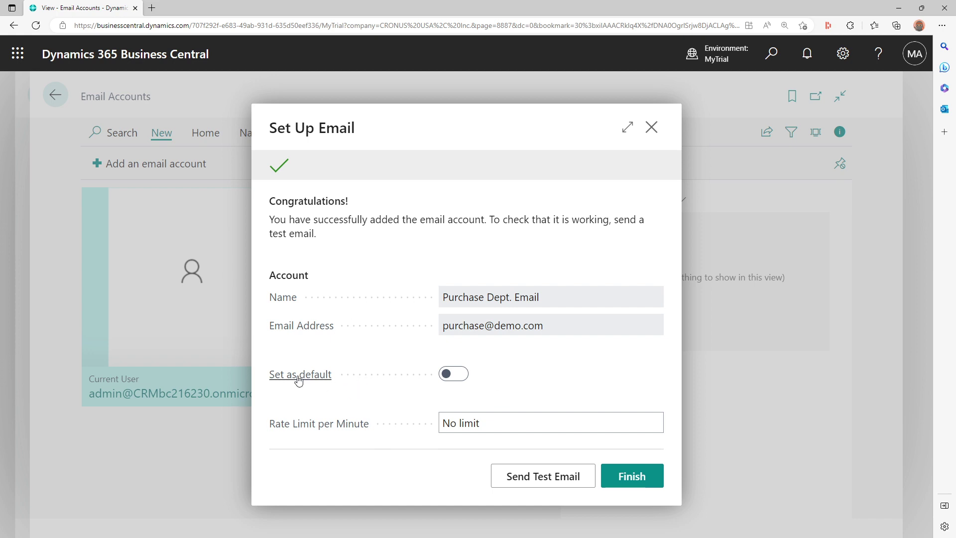
click(635, 479)
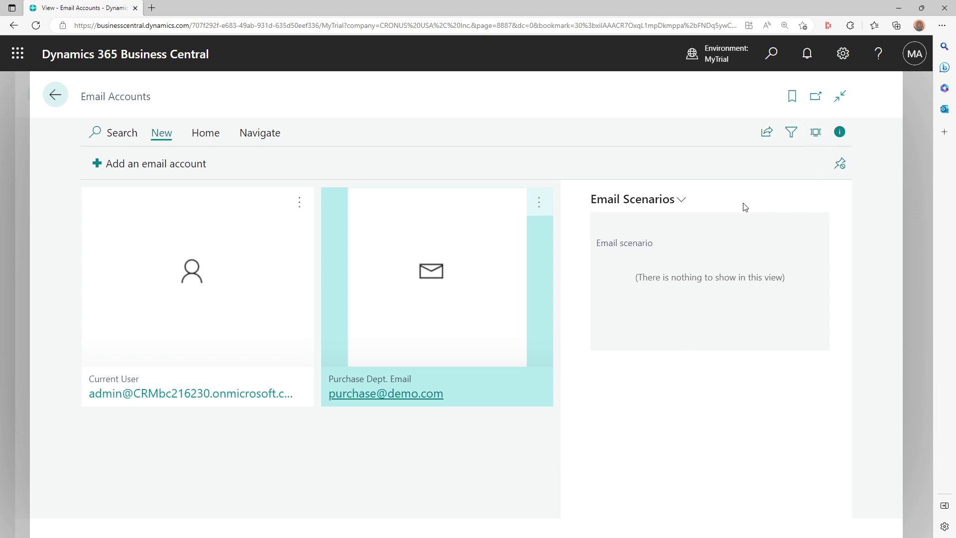
- Reset the page zoom and switch the Email Accounts page to the List layout
key(ctrl+minus)
key(ctrl+minus)
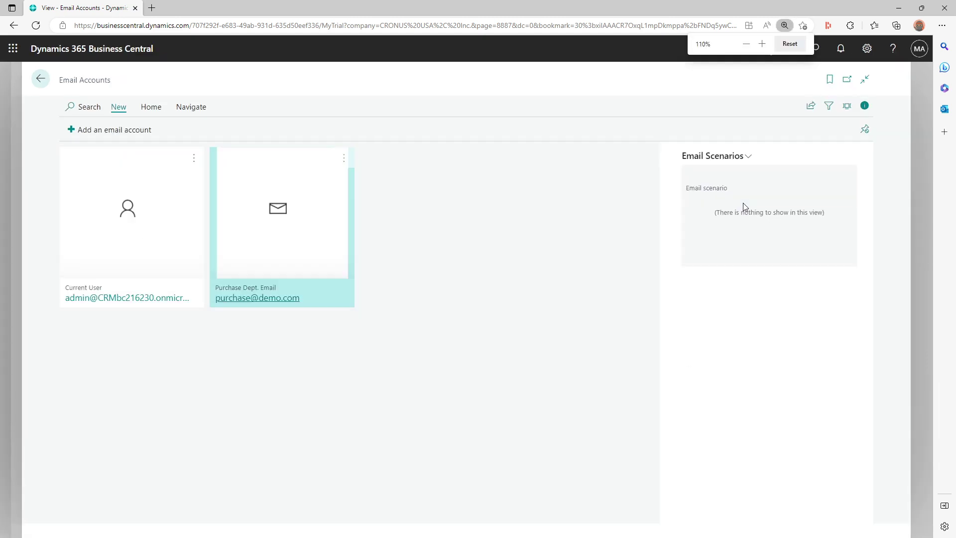
key(ctrl+0)
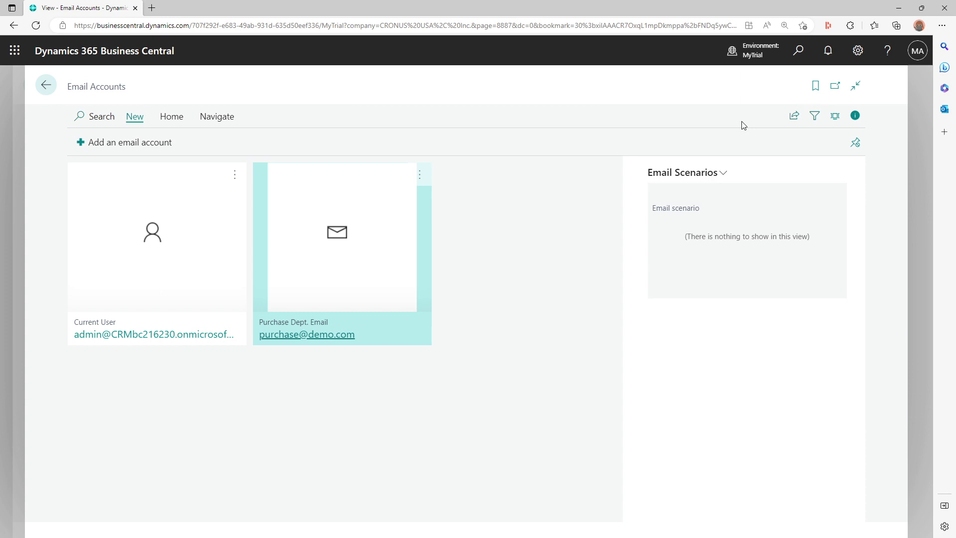
click(835, 117)
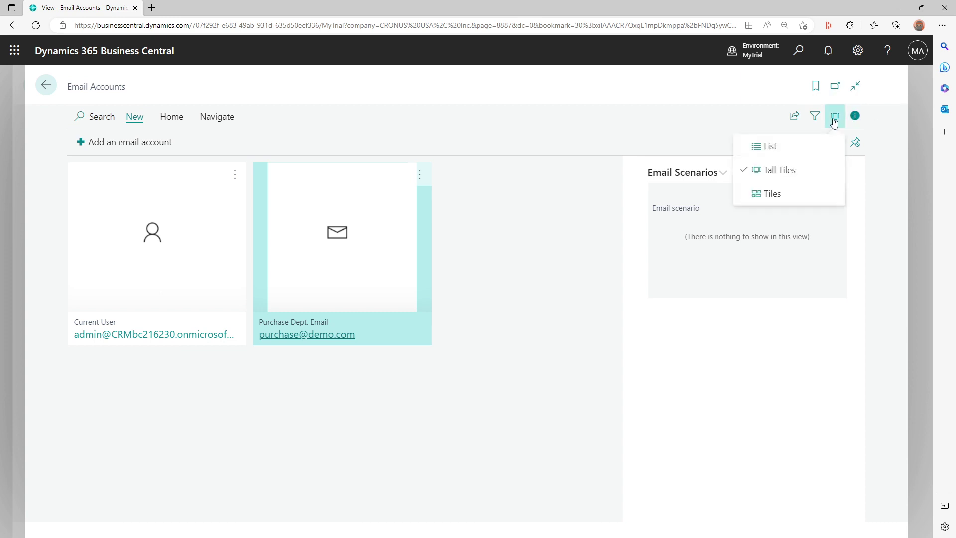
click(795, 147)
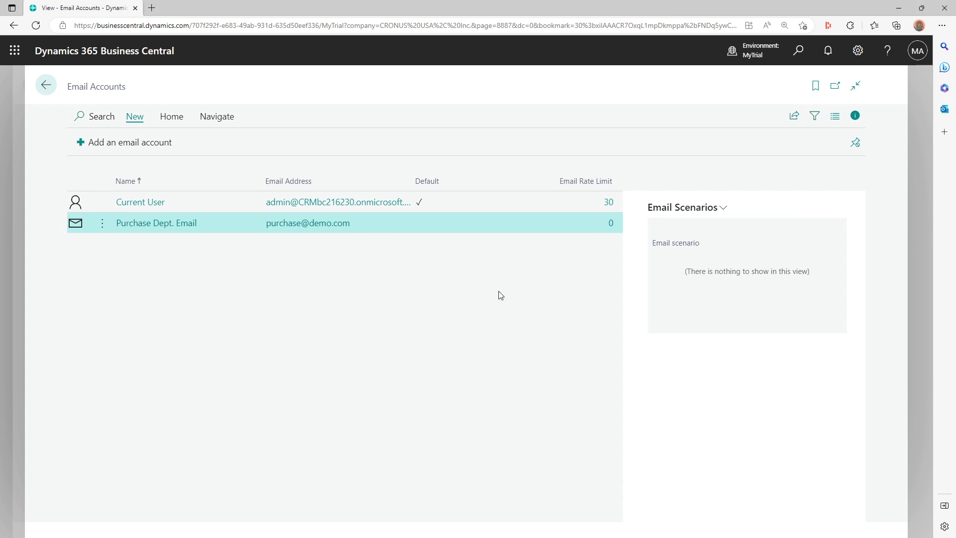
- Search Tell me for 'Compose' and open a new Compose an Email draft
click(796, 49)
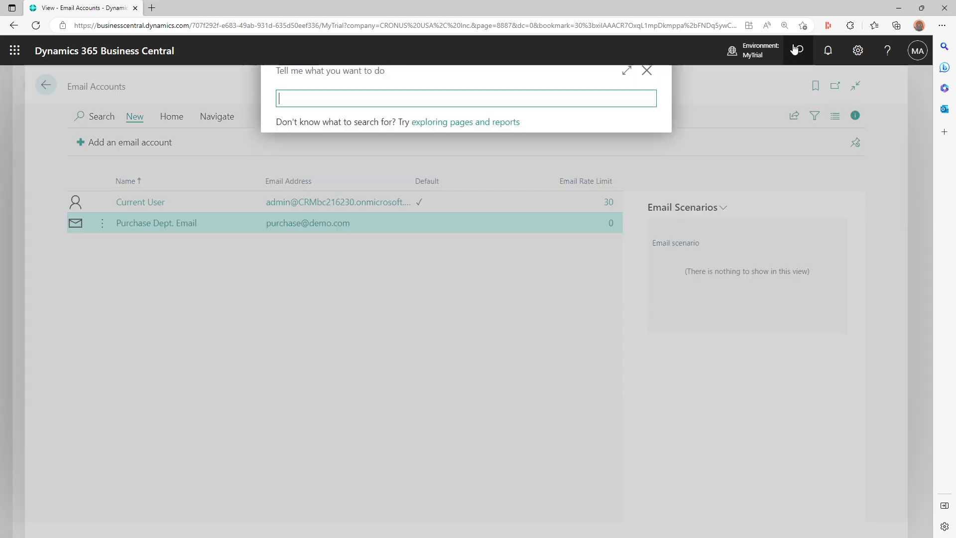
text(Compose)
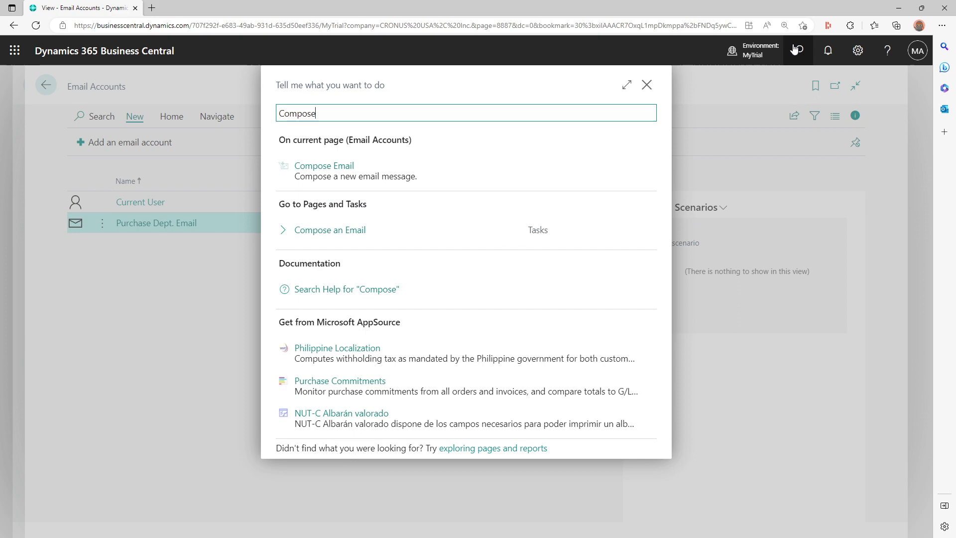
click(407, 175)
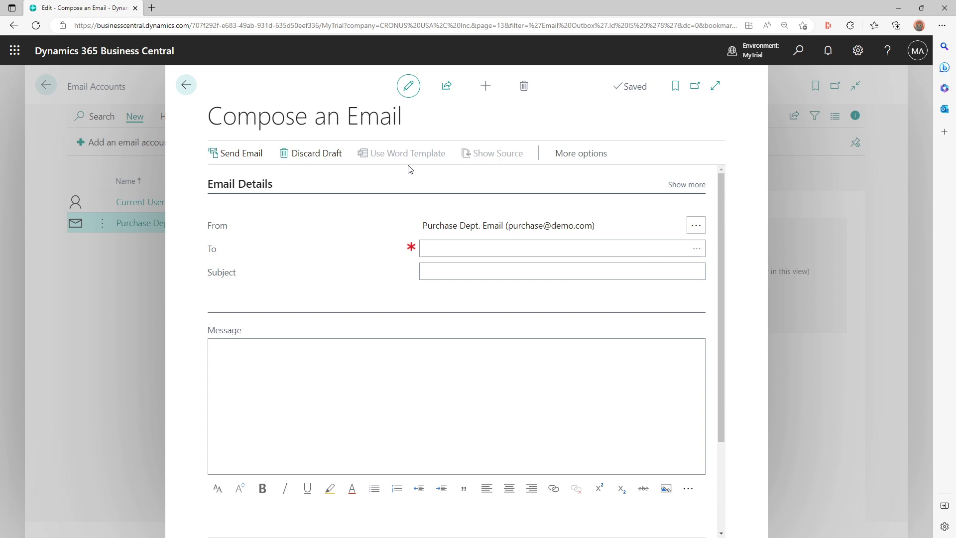
- Expand the compose page and change the sending account to Current User
click(713, 88)
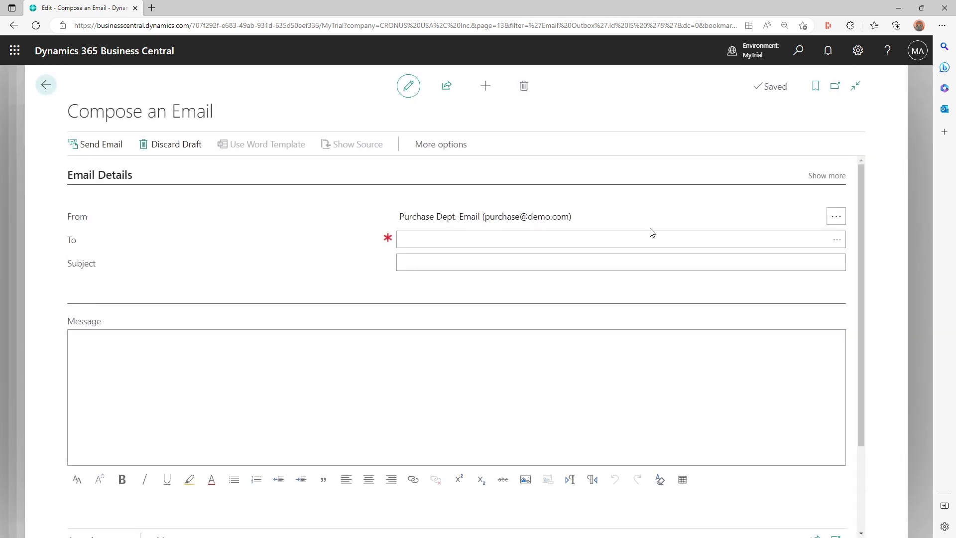
click(836, 216)
click(363, 220)
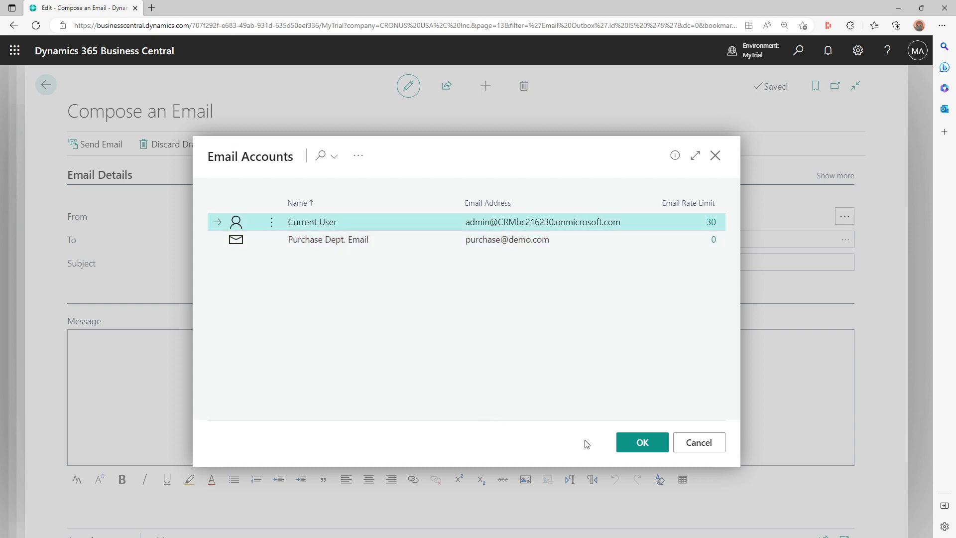
click(631, 442)
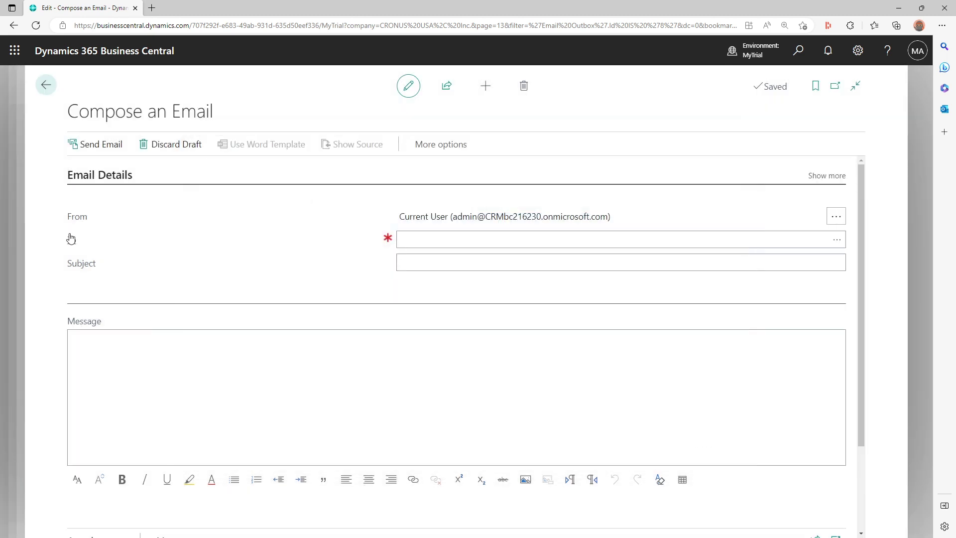
- Show the Cc and Bcc fields in the email details
click(415, 238)
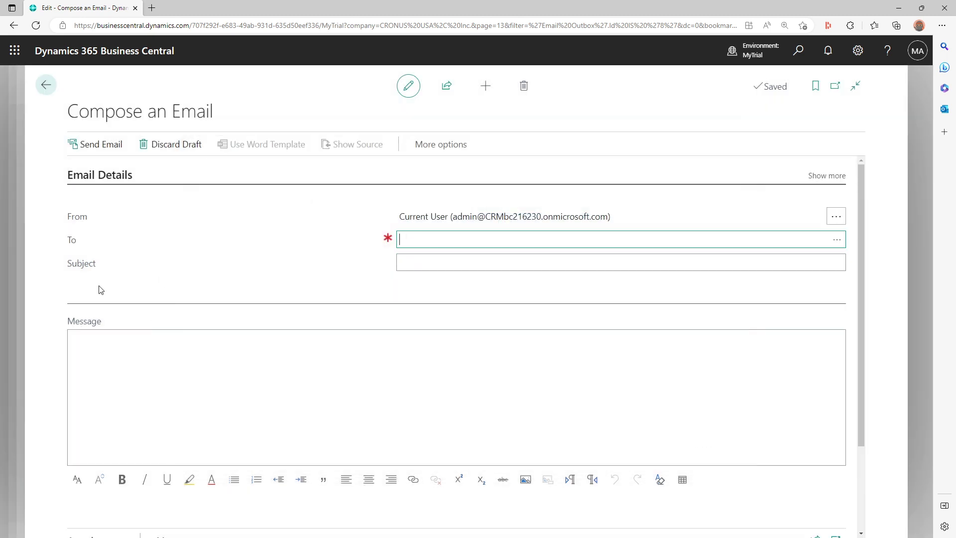
click(473, 262)
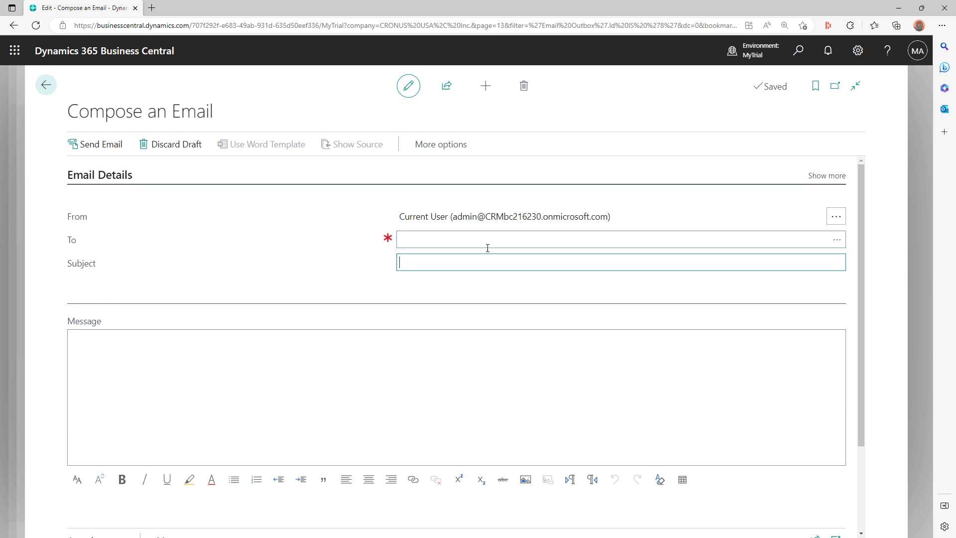
click(828, 175)
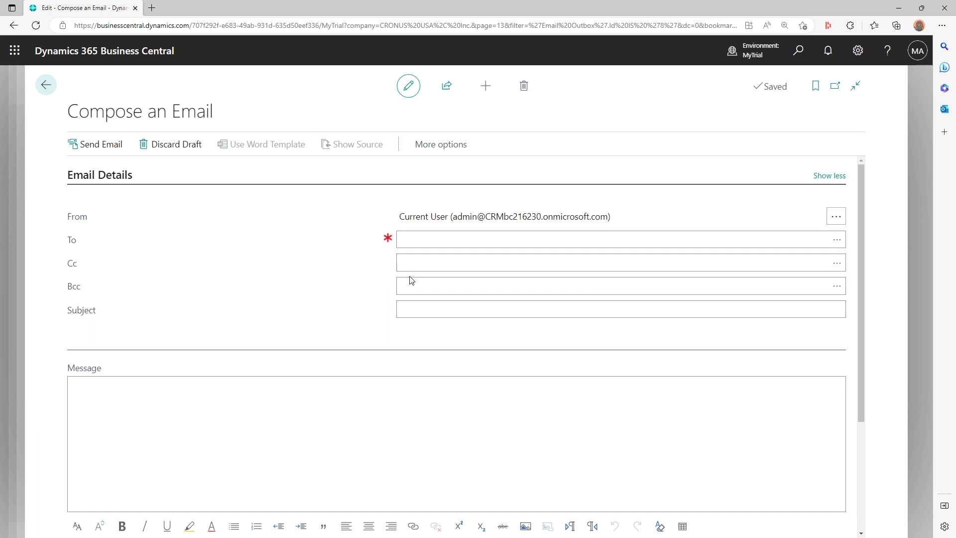
- Pin the Manage action bar under Attachments so the attachment actions always show
click(436, 284)
click(100, 176)
click(112, 267)
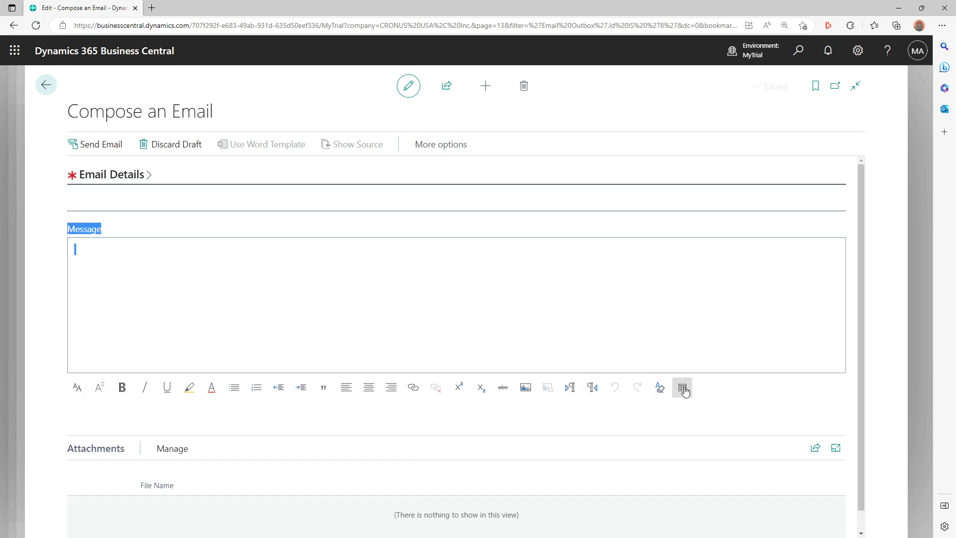
click(716, 391)
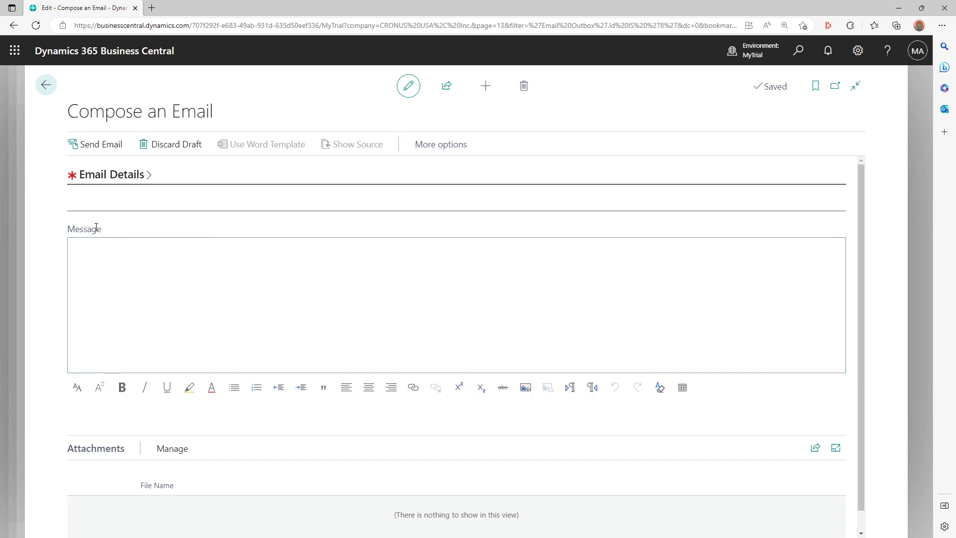
scroll(96, 227, down, 1)
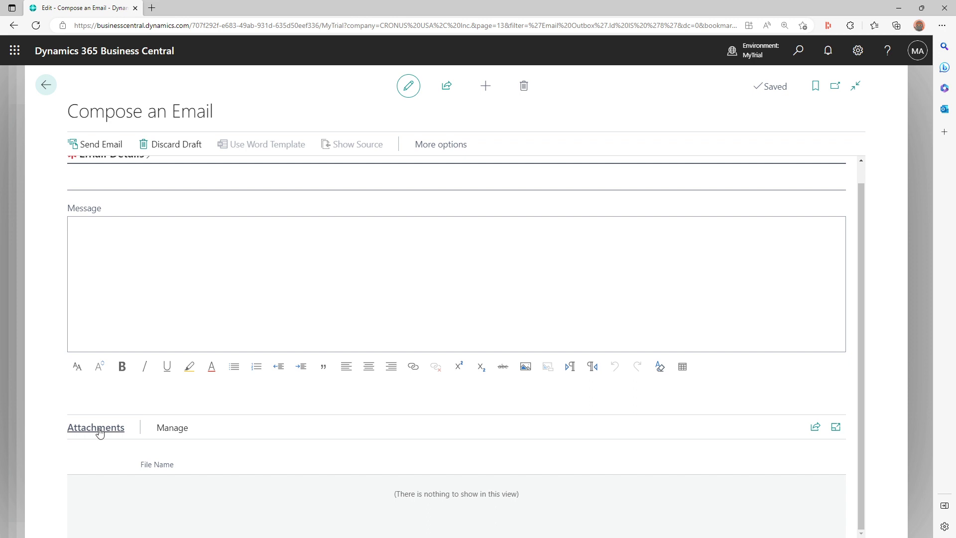
click(173, 436)
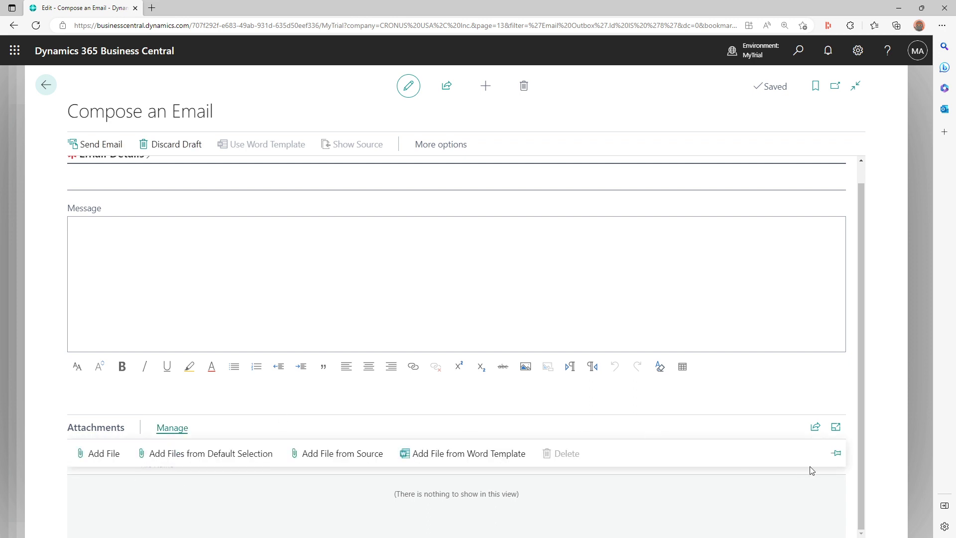
click(837, 454)
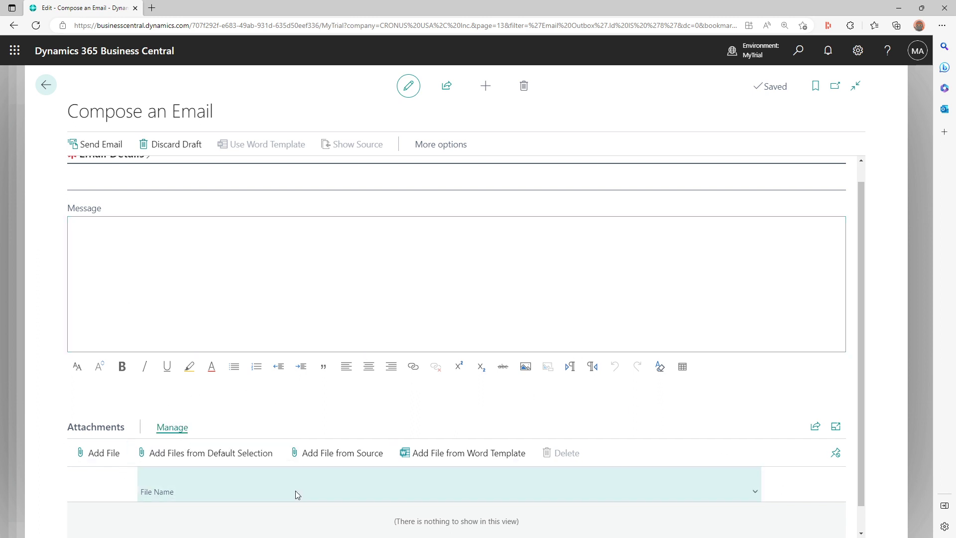
scroll(336, 523, down, 1)
scroll(336, 523, up, 2)
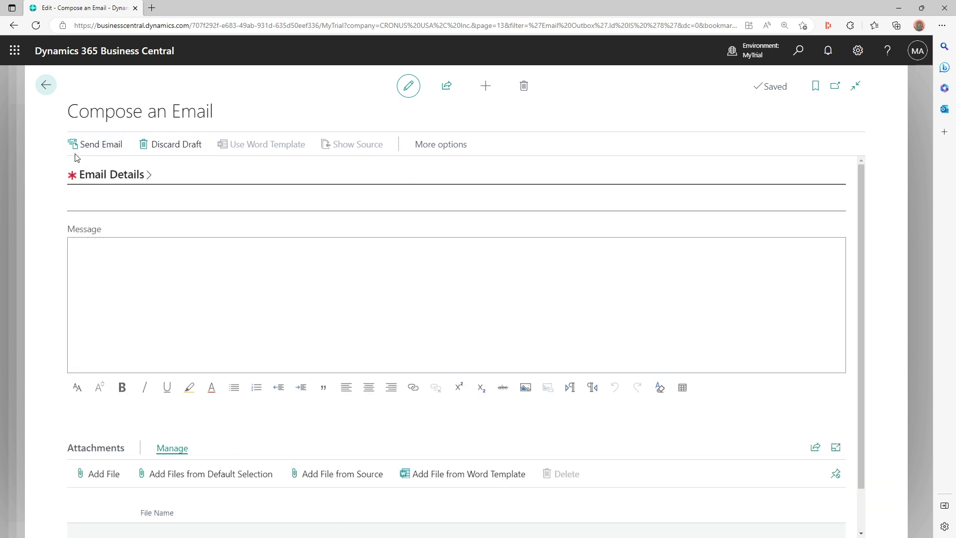
- Enter the recipient's e-mail address in the To field
click(113, 178)
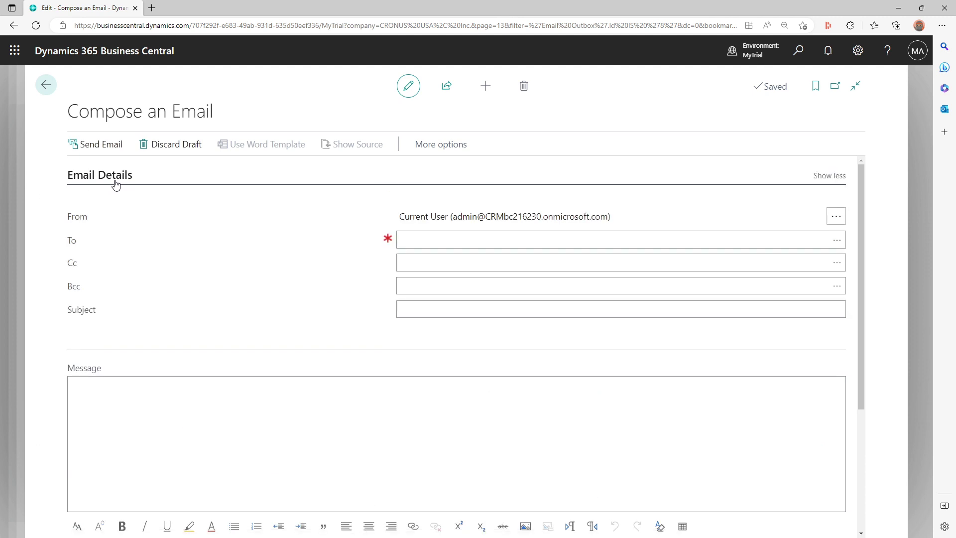
click(479, 235)
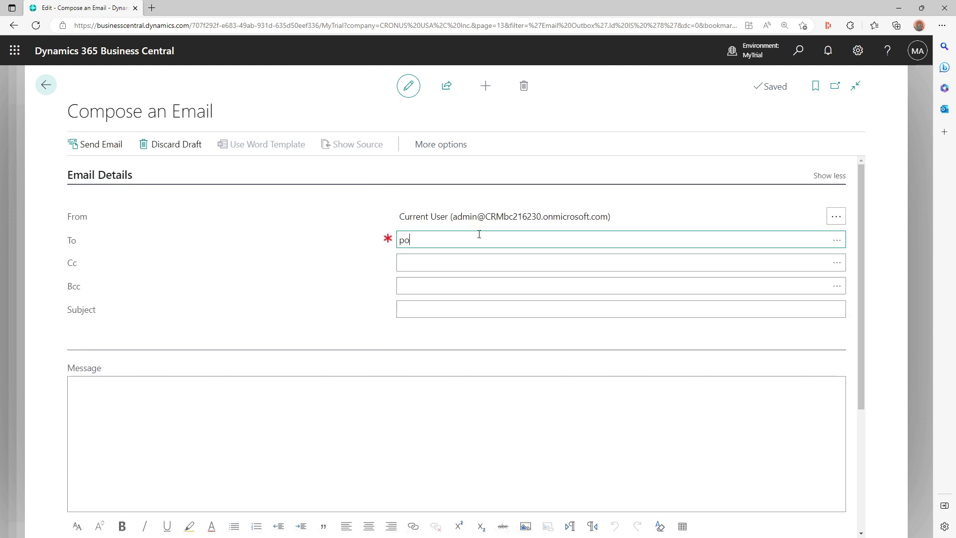
key(Tab)
key(Tab)
key(Tab)
key(Tab)
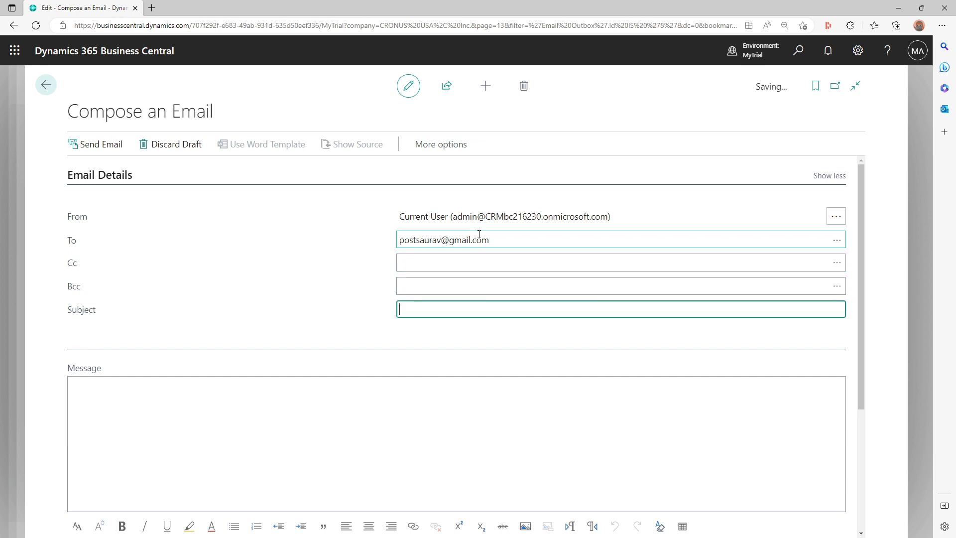
- Write 'Hi', bold 'Thuis is a demo email', 'from', then italic 'Business Central Environment.'
text(Hi,)
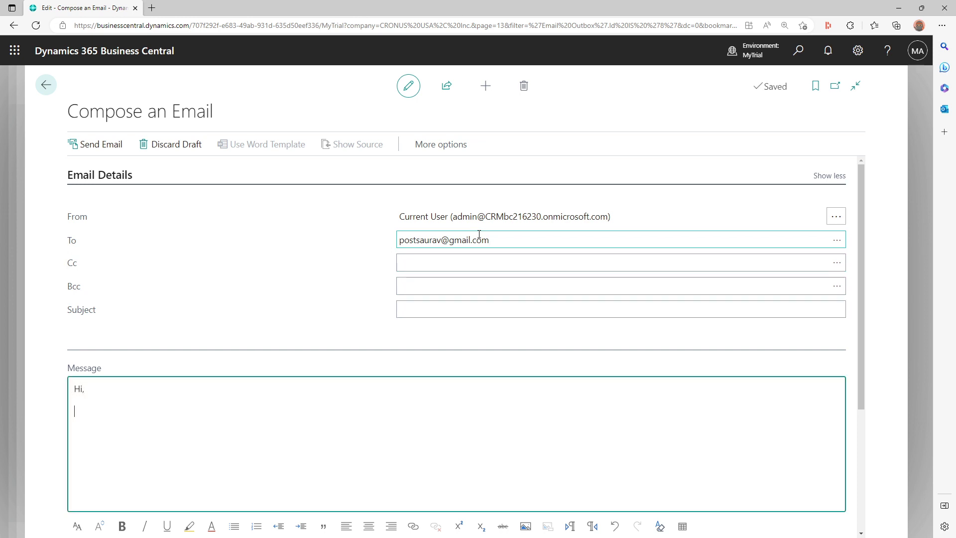
key(ctrl+b)
text(Thuis)
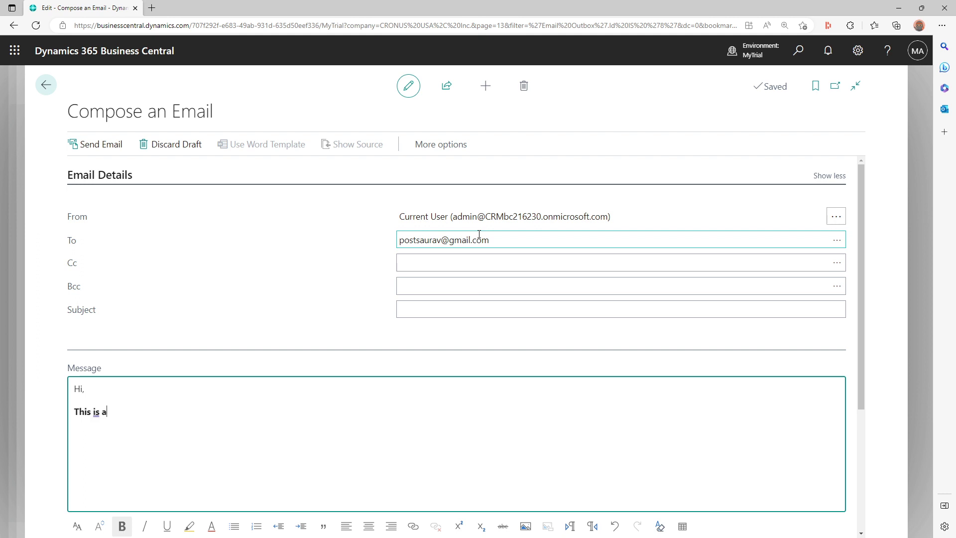
text( is a demo email)
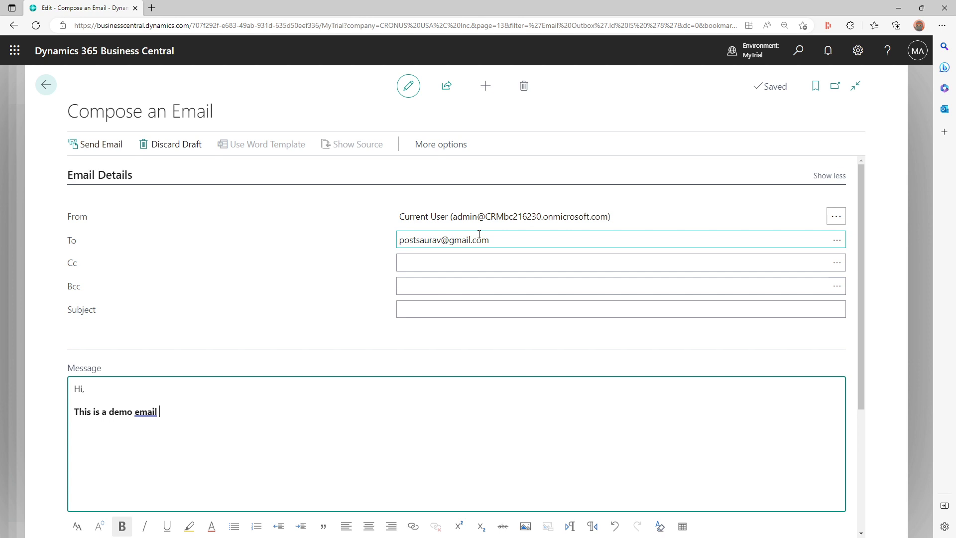
key(ctrl+b)
text(from)
key(ctrl+i)
text(Business )
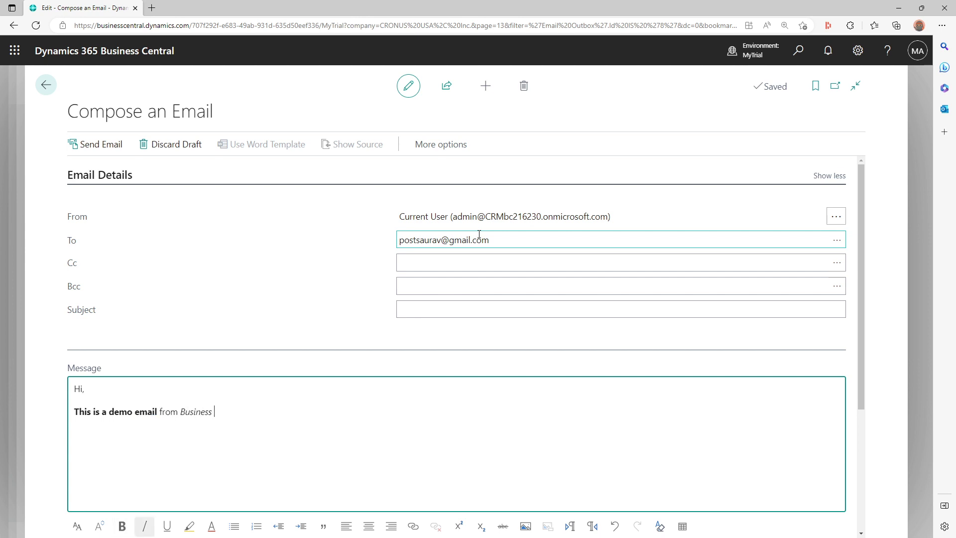
text(Central)
text( Environment. )
text(O)
- Continue with 'Please find attached' and bold 'files that i wanted to send you.'
key(BackSpace)
text(Please find)
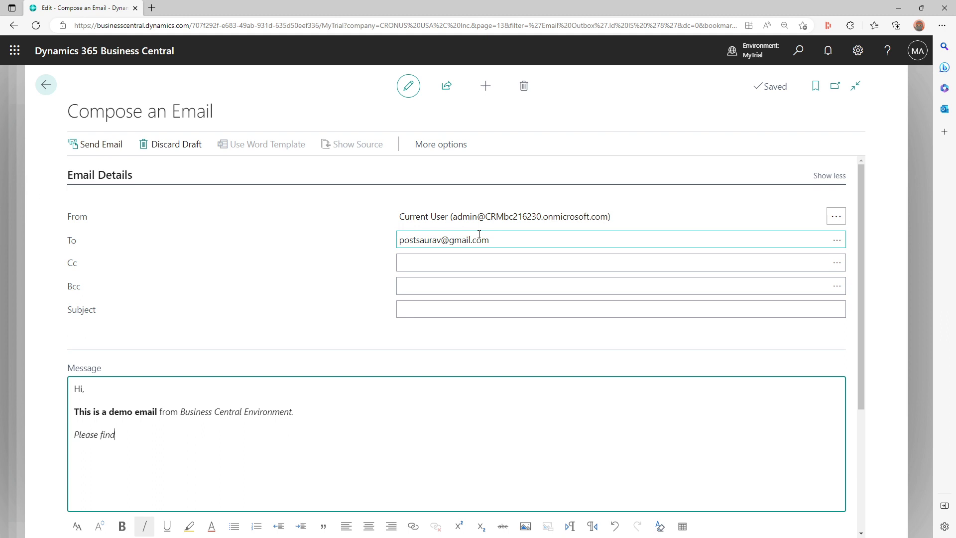
text( attached)
key(ctrl+b)
text(files )
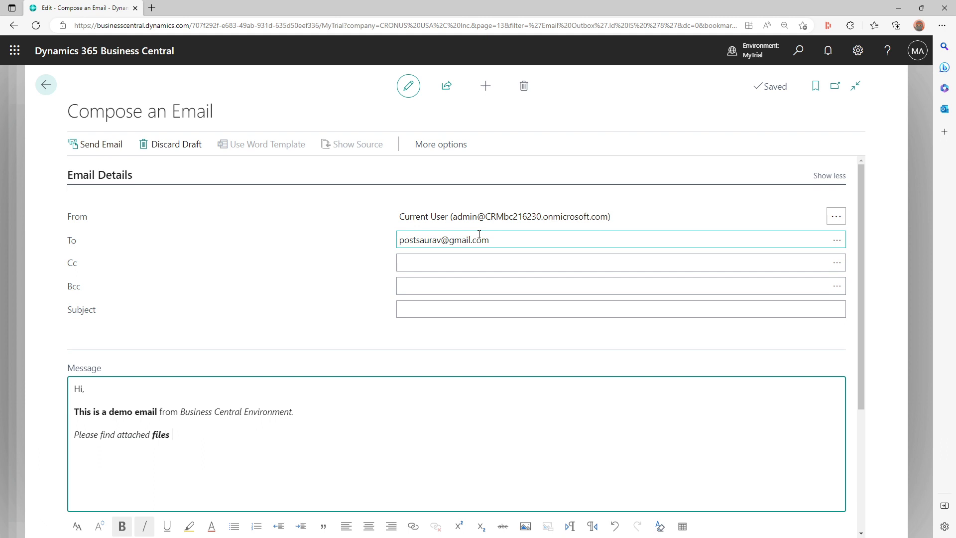
text(that i wanted to send you.)
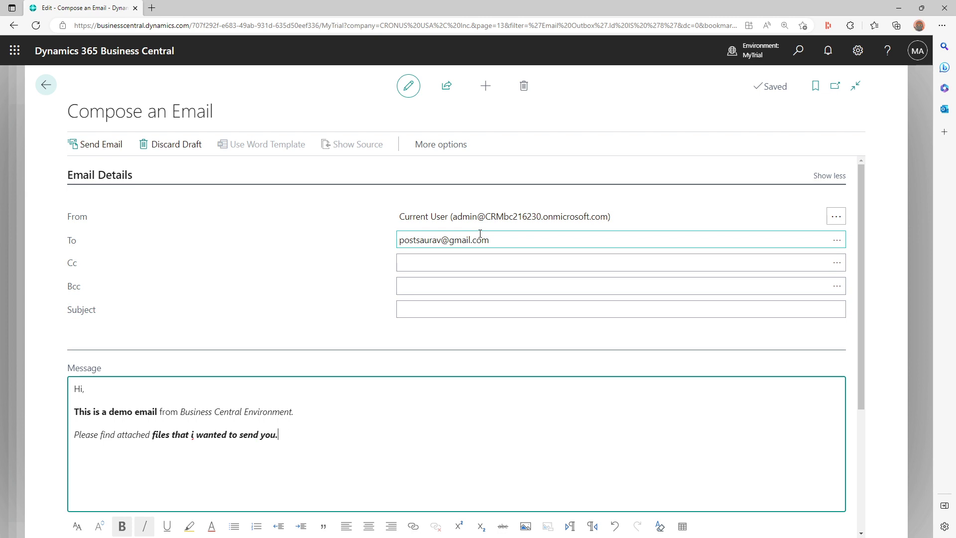
scroll(480, 303, down, 3)
- Add Setup Email.jpg from the computer as a file attachment
click(111, 434)
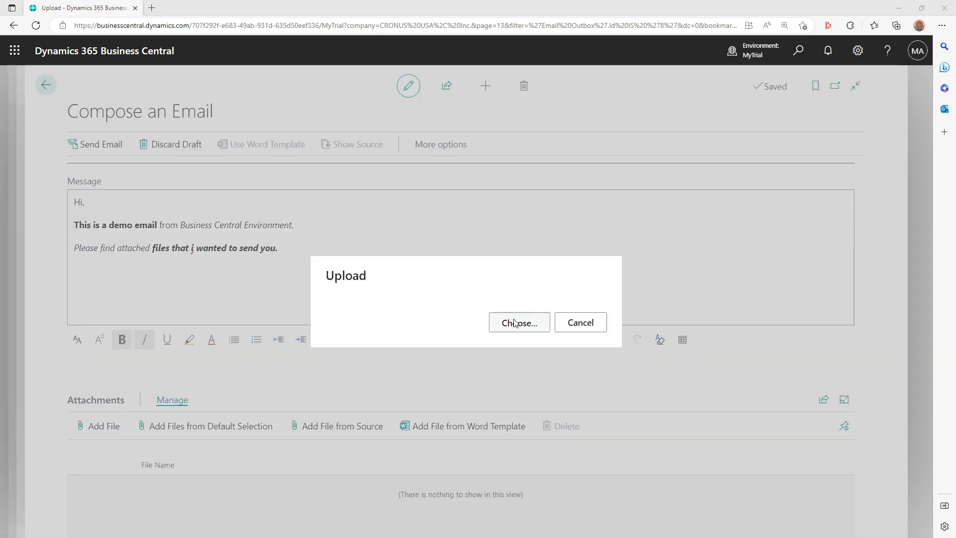
click(516, 323)
drag(271, 11, 955, 168)
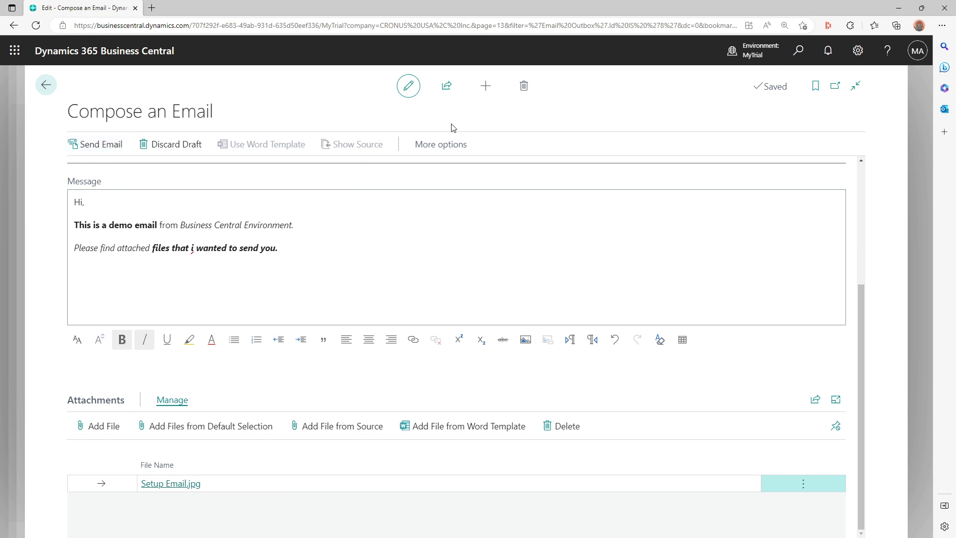
click(428, 150)
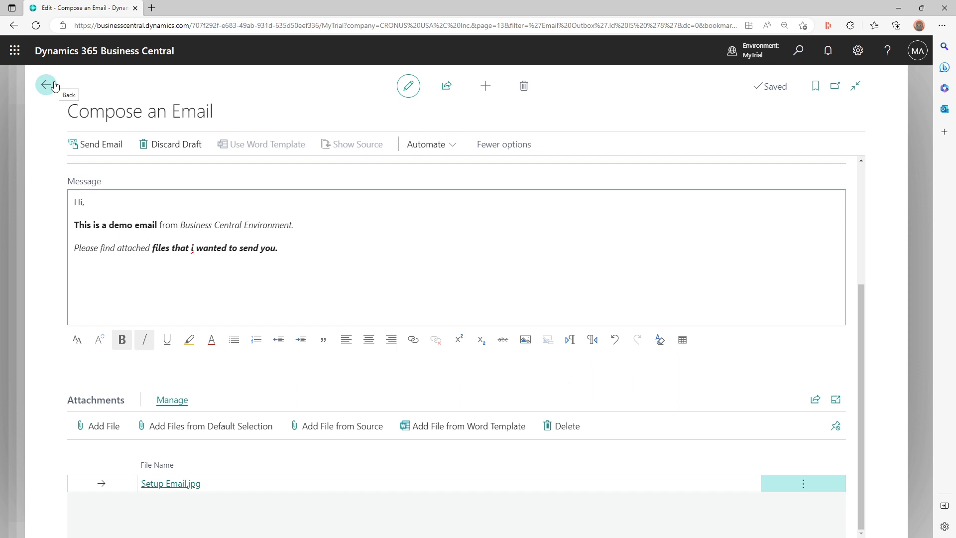
- Keep the email as a draft, then open Email Outbox by searching 'outbox'
click(55, 86)
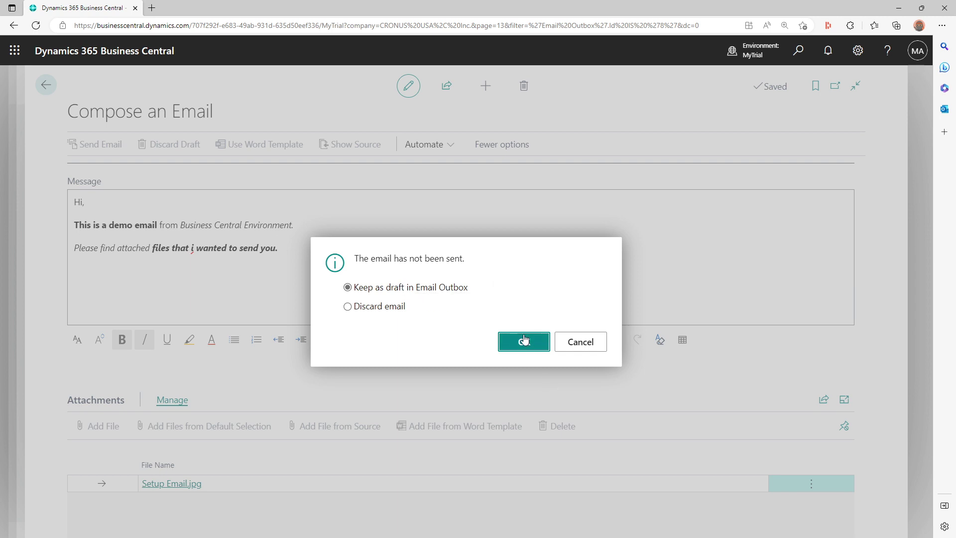
click(525, 340)
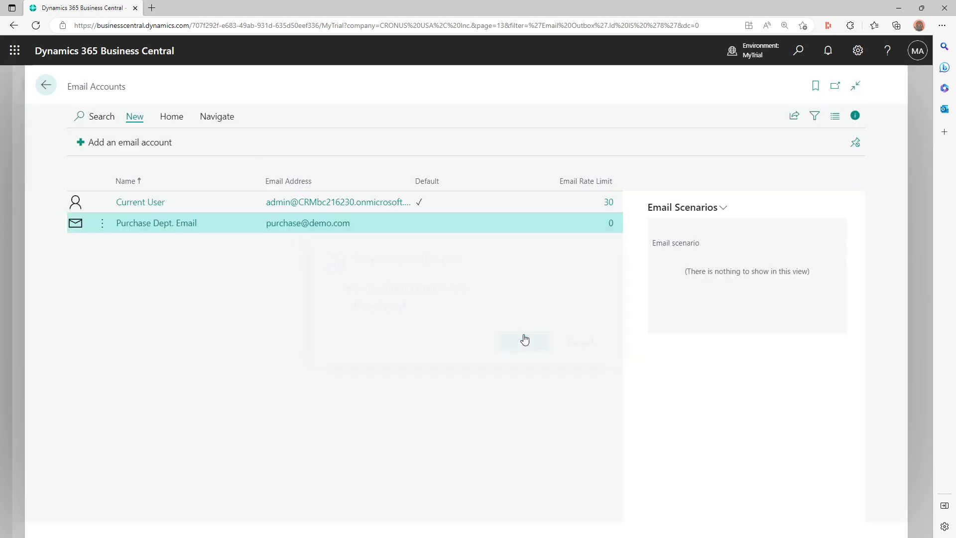
click(799, 51)
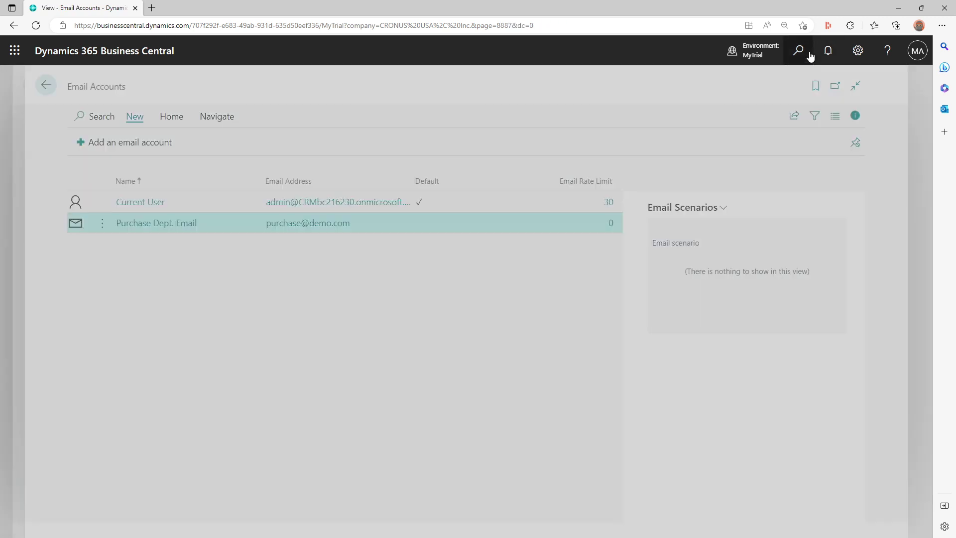
text(out)
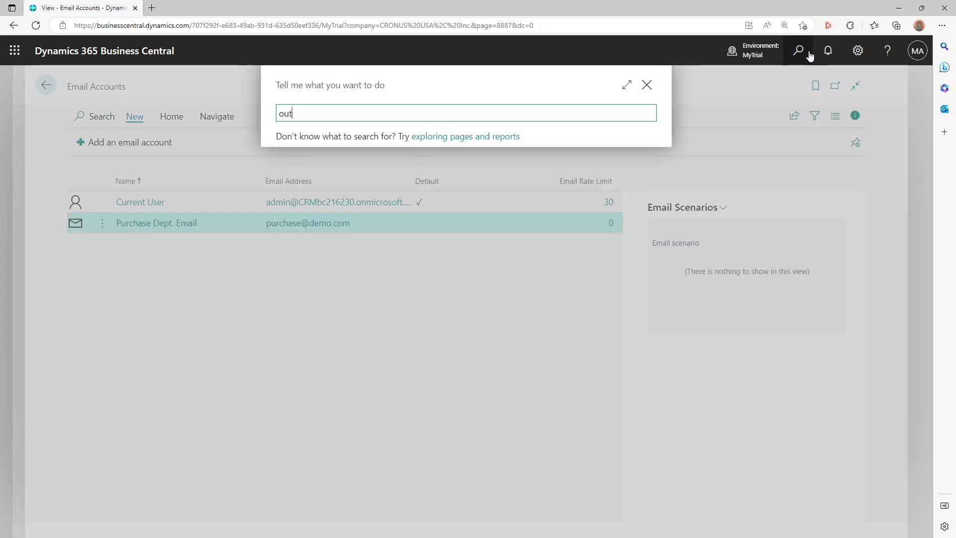
text(box)
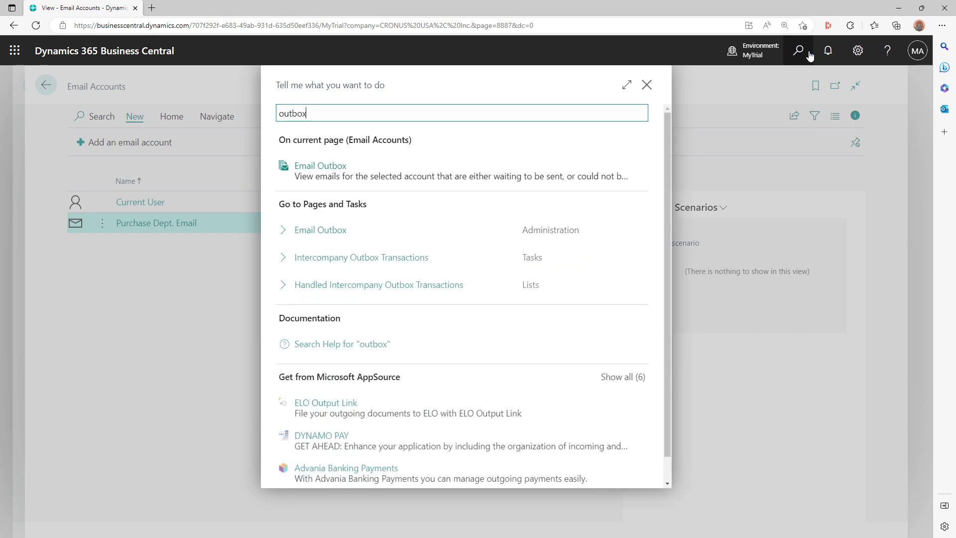
click(389, 171)
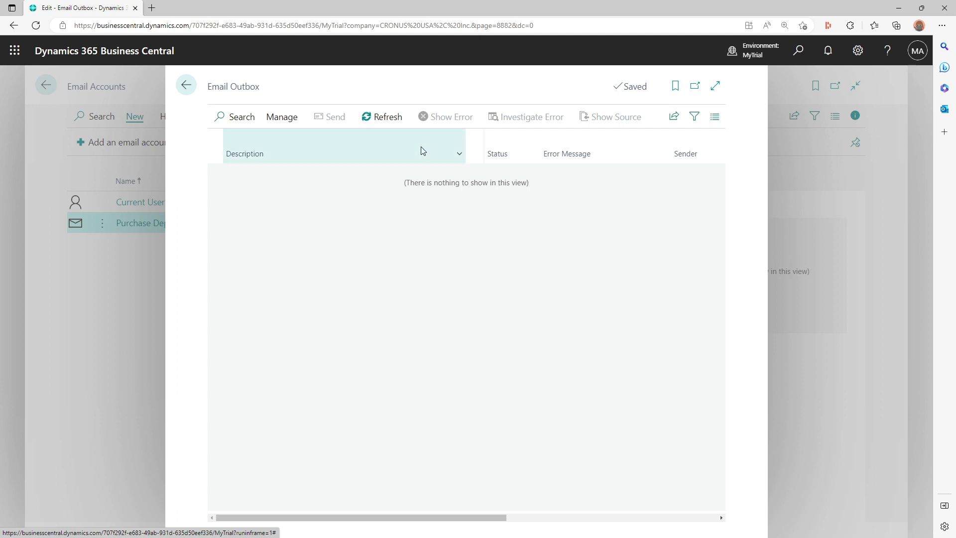
click(286, 122)
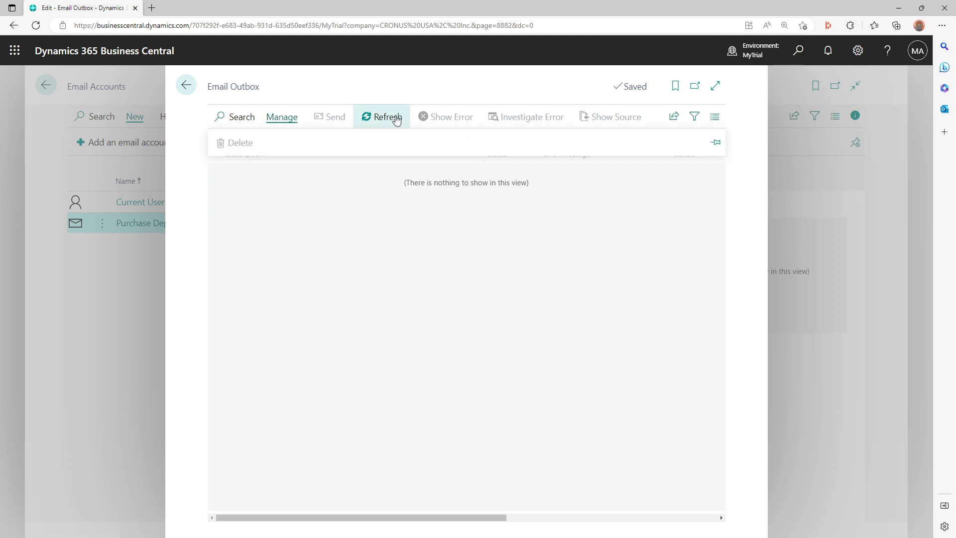
click(675, 120)
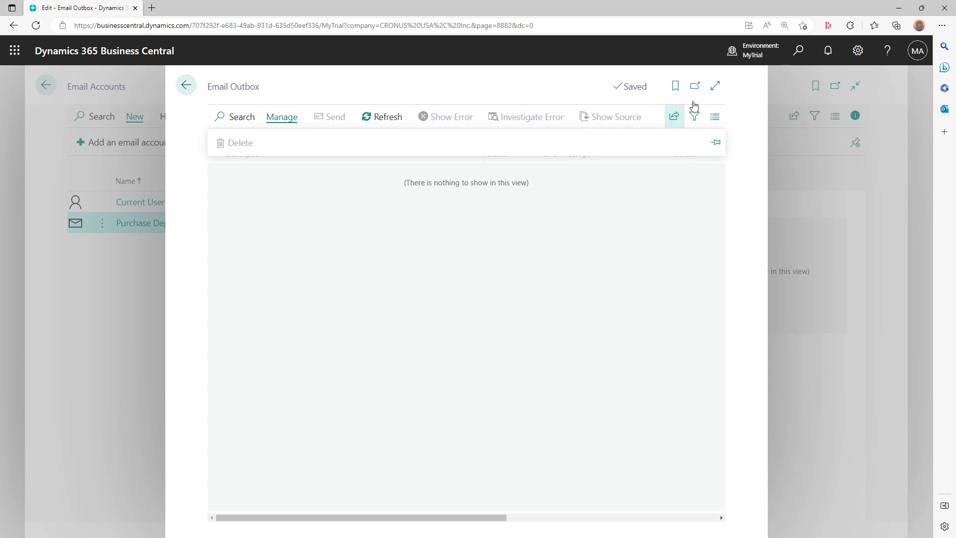
- Search 'draft', open the Email Outbox, and close it once confirmed empty
click(801, 56)
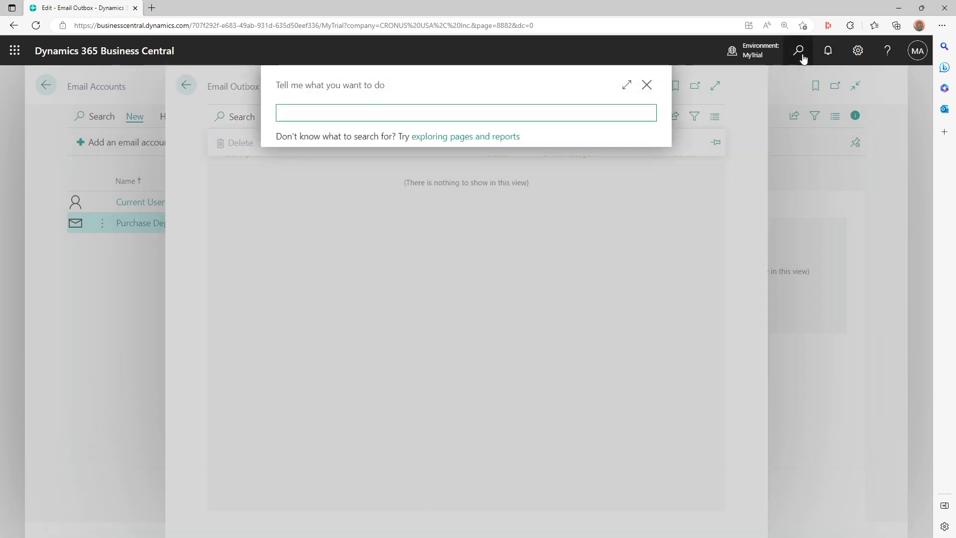
text(draft)
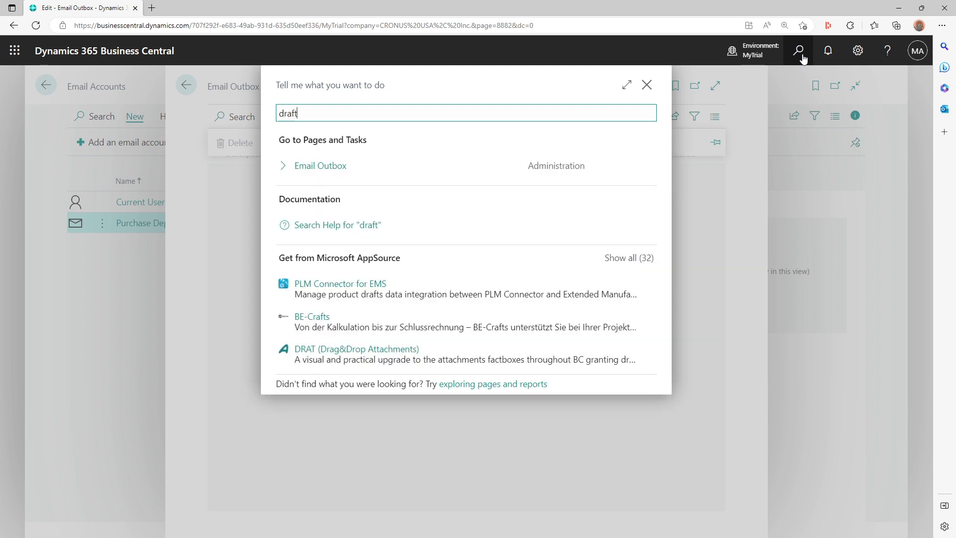
click(362, 173)
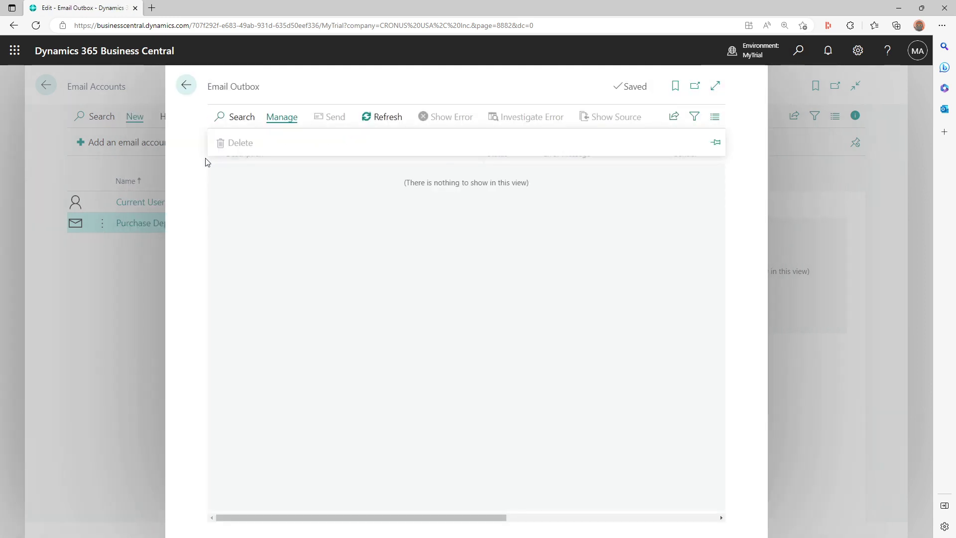
click(187, 85)
- Return to the role center and open the subject-less draft from Draft Emails in Outbox
click(45, 85)
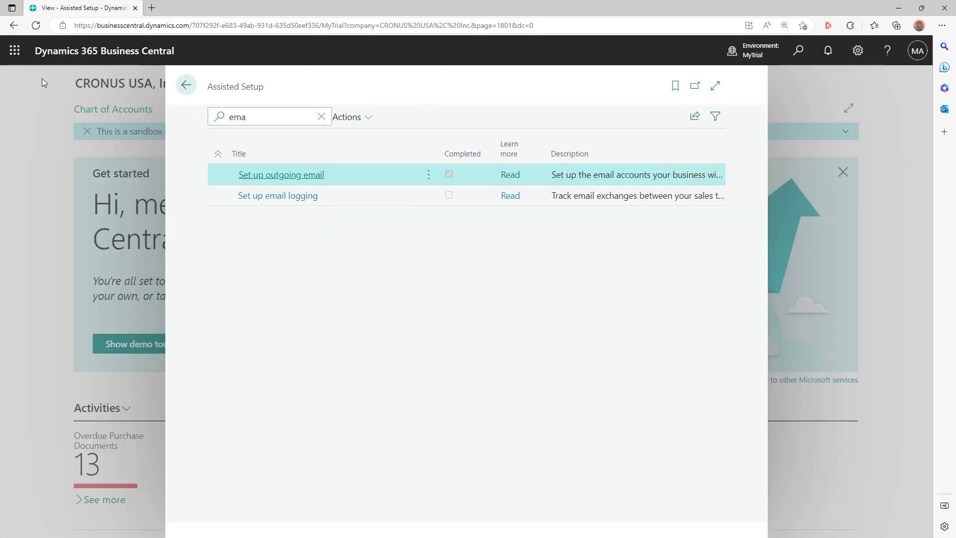
click(186, 85)
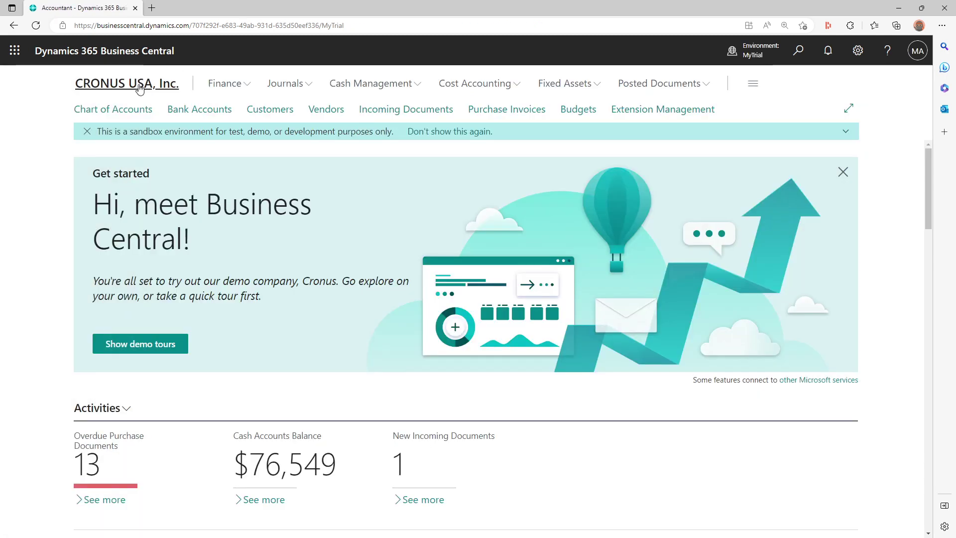
scroll(166, 238, down, 10)
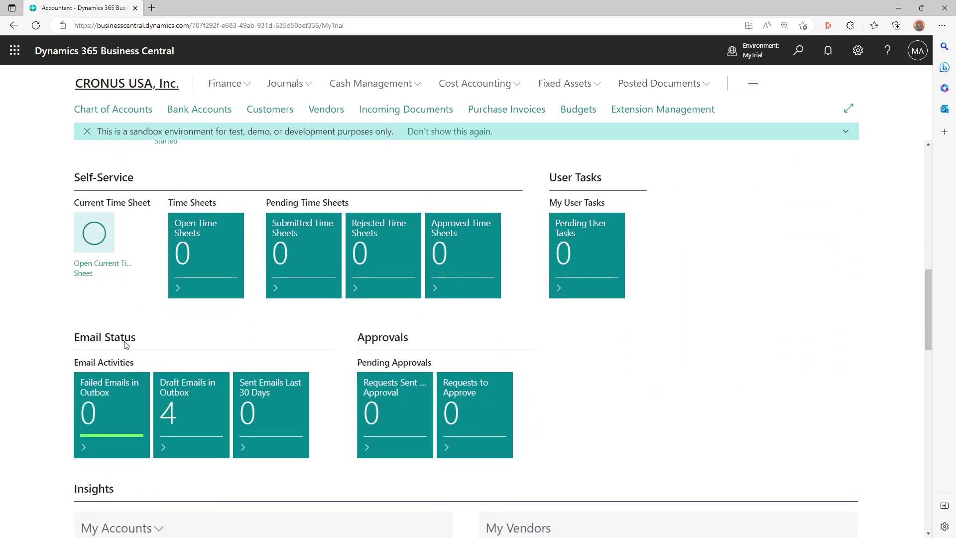
click(187, 401)
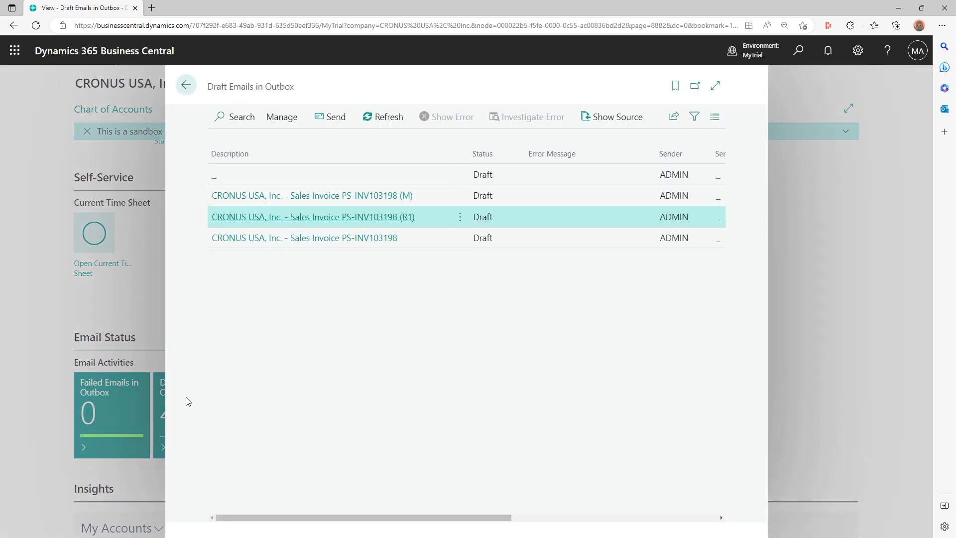
click(214, 182)
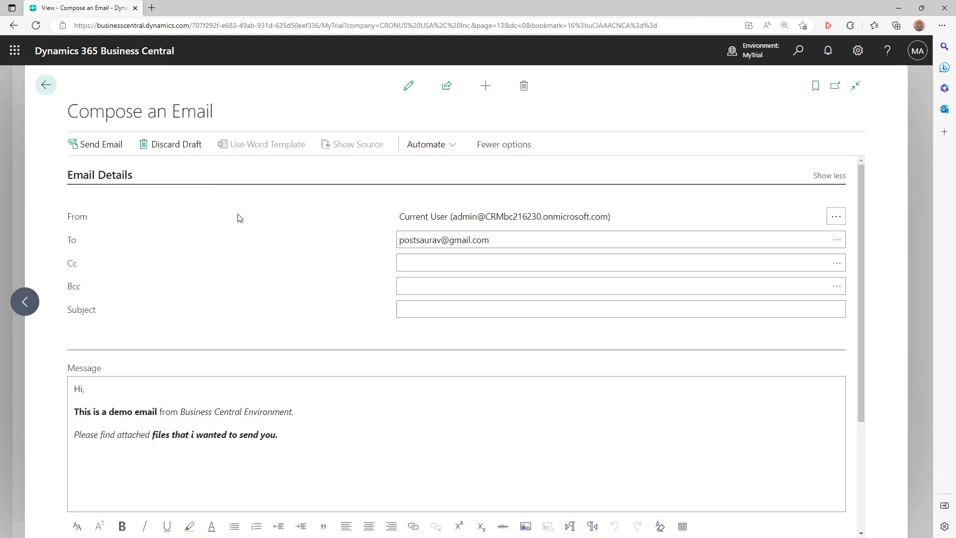
scroll(269, 273, down, 2)
scroll(269, 273, up, 2)
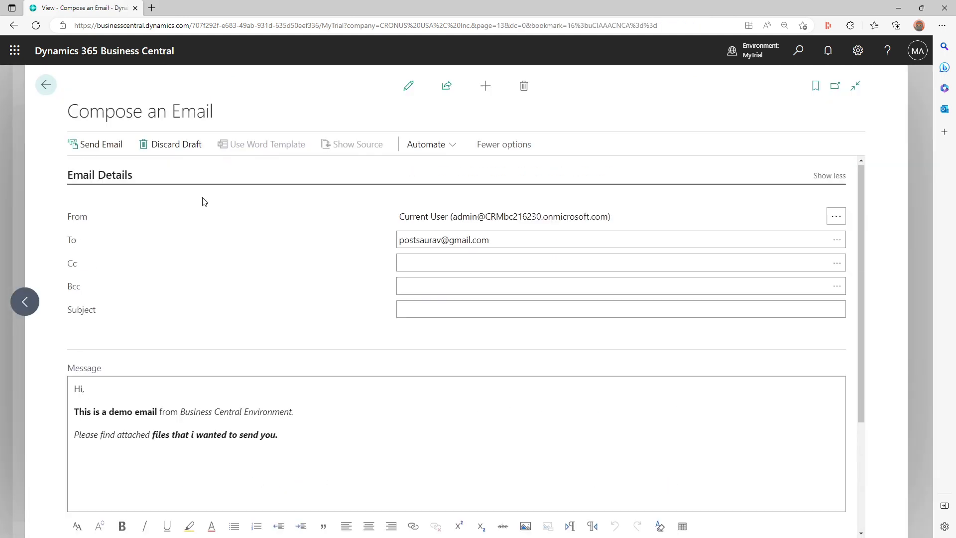
- Give the draft the subject 'Test Email' and send it, allowing the external request
click(90, 147)
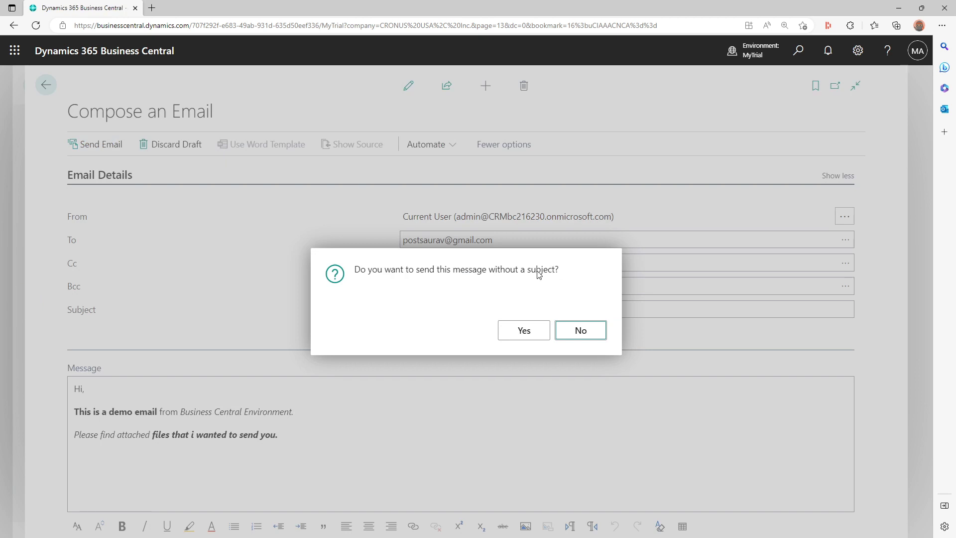
click(588, 332)
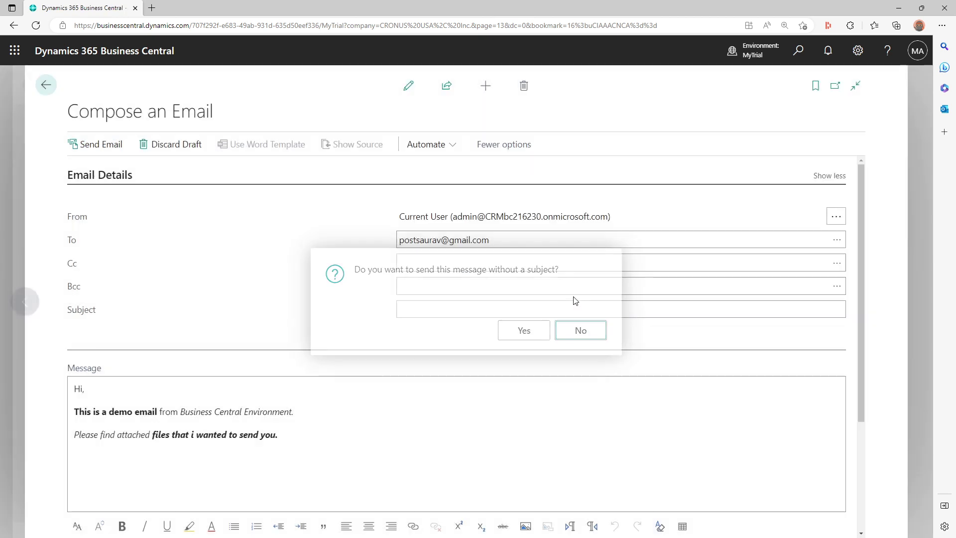
click(128, 175)
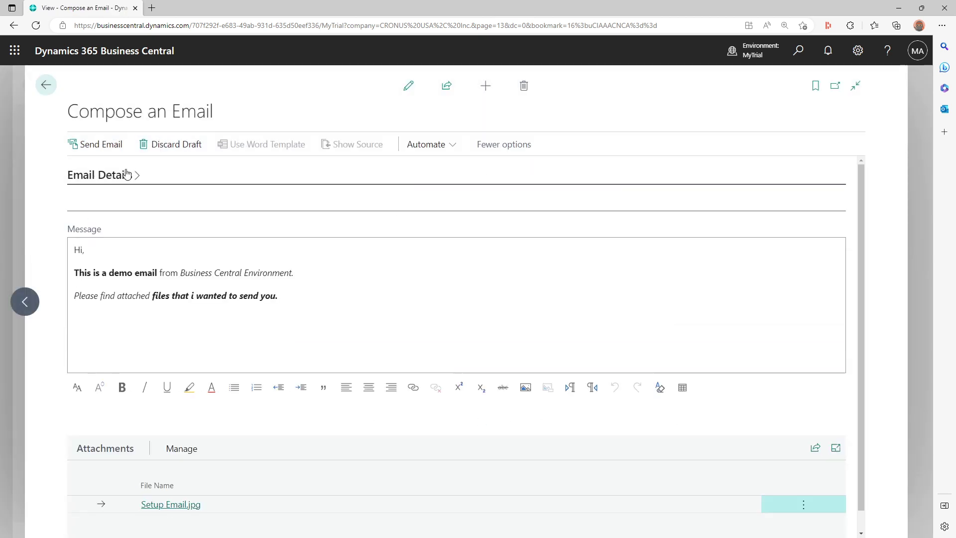
click(132, 183)
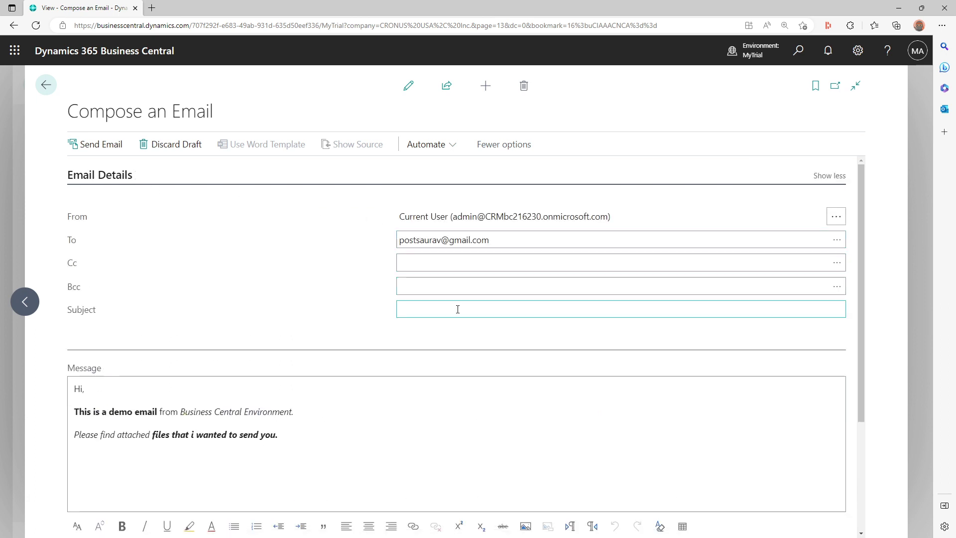
click(465, 308)
text(Tes)
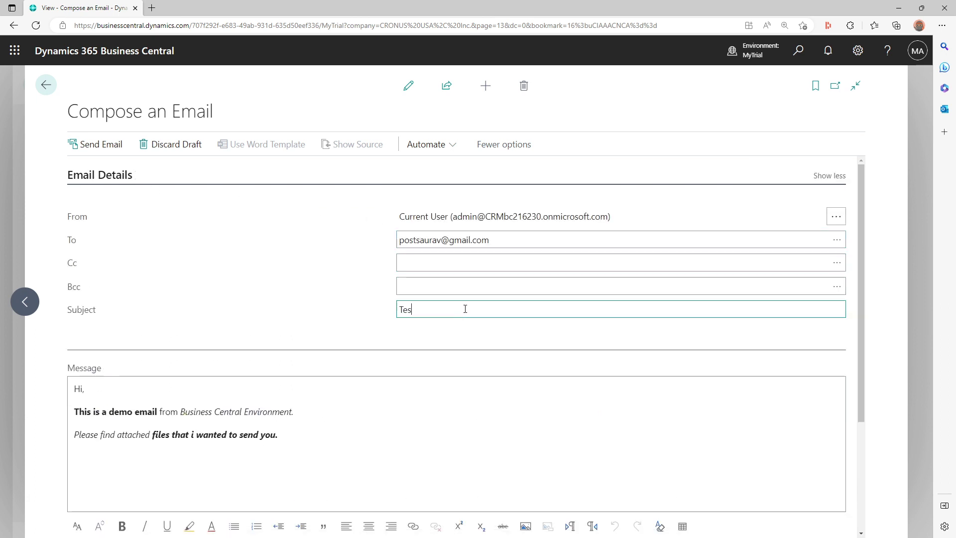
text(t Email)
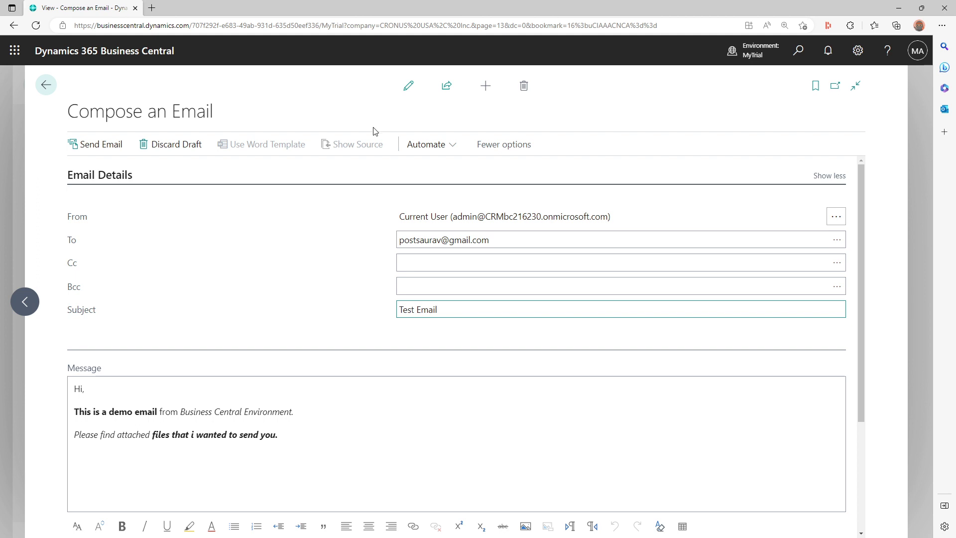
click(104, 156)
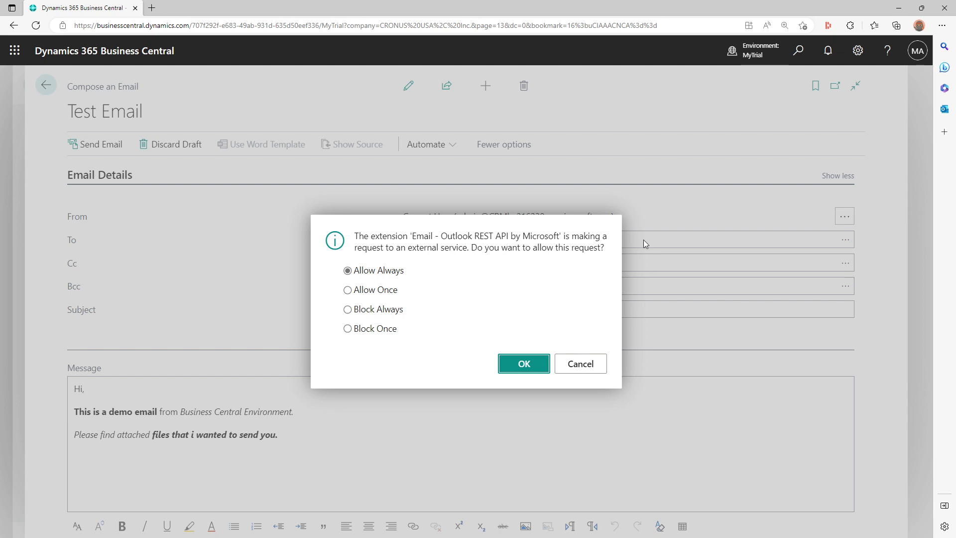
click(529, 364)
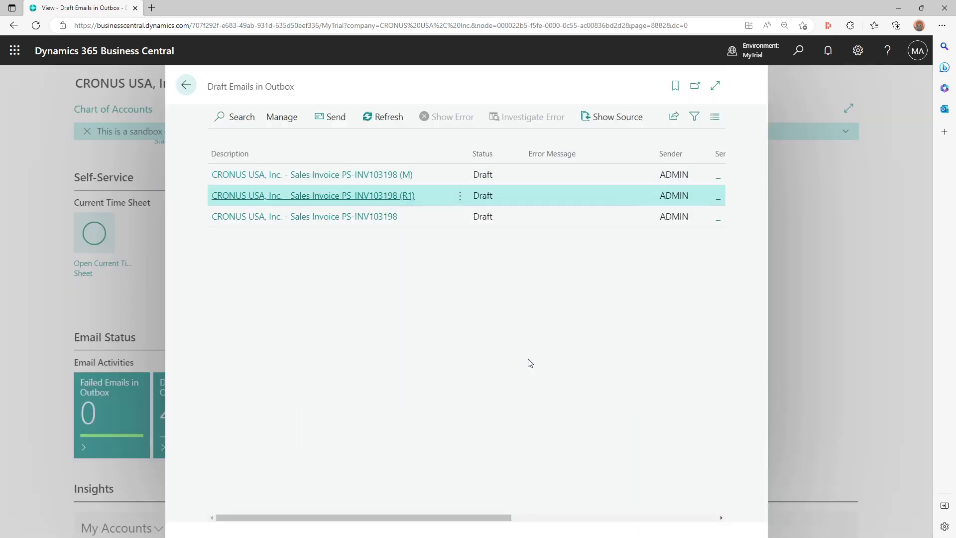
- Close Draft Emails and reload the role center to see 3 drafts and 1 sent
click(186, 84)
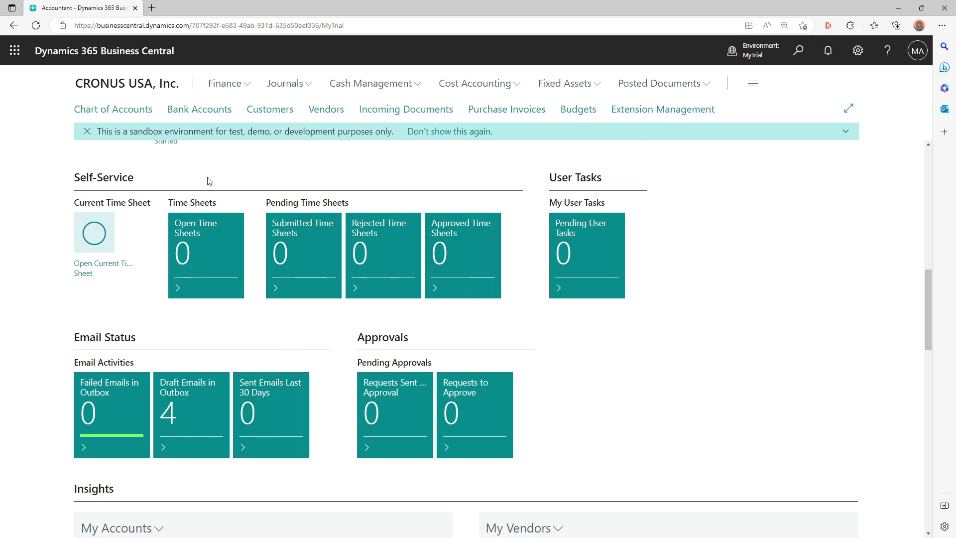
click(301, 25)
key(Return)
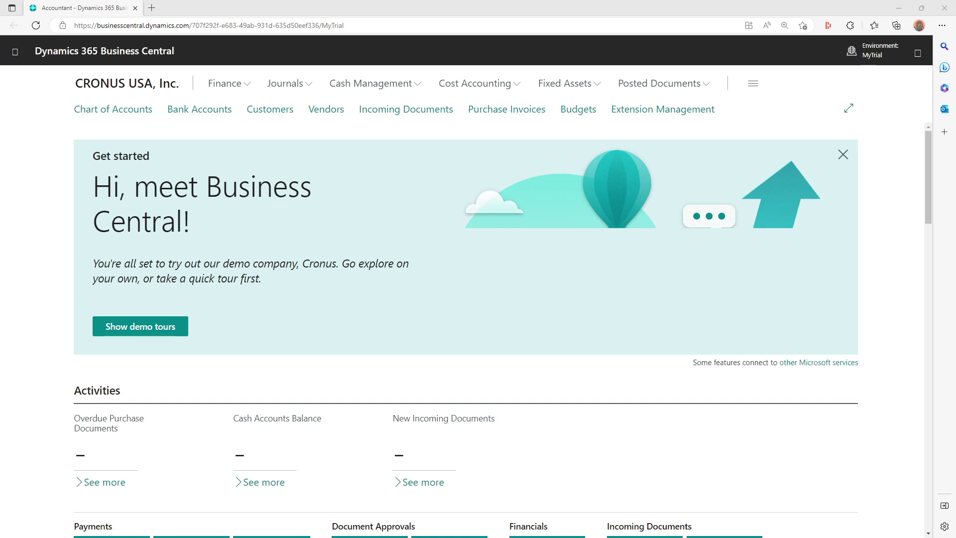
scroll(303, 297, down, 15)
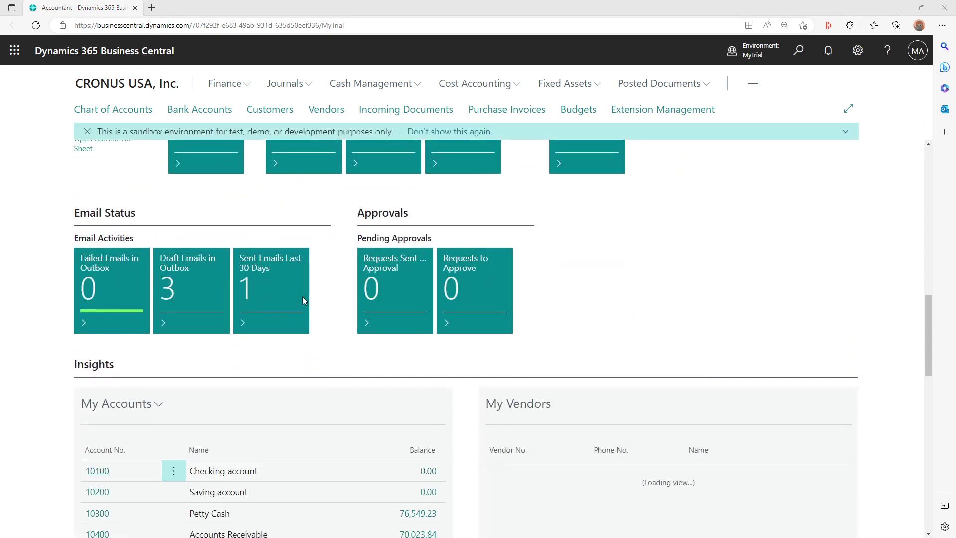
click(285, 274)
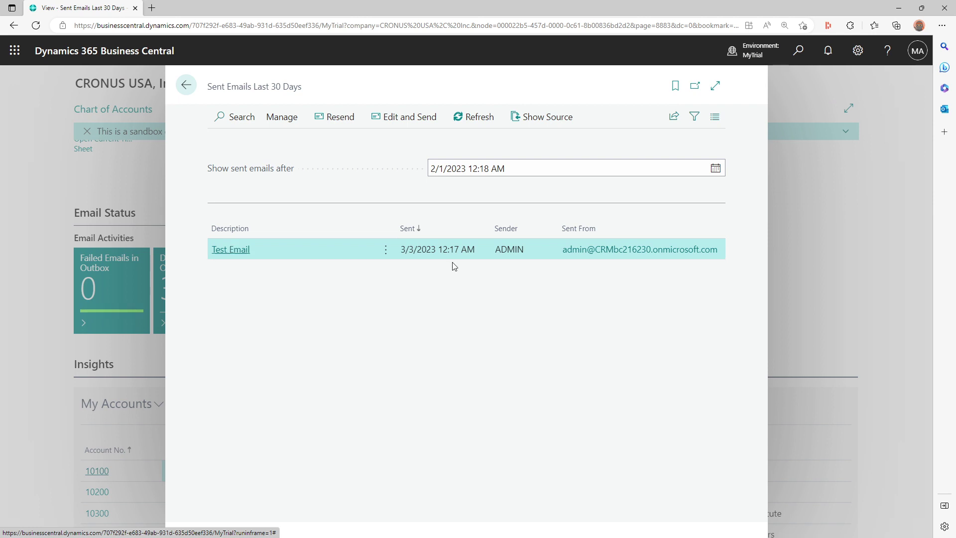
click(233, 250)
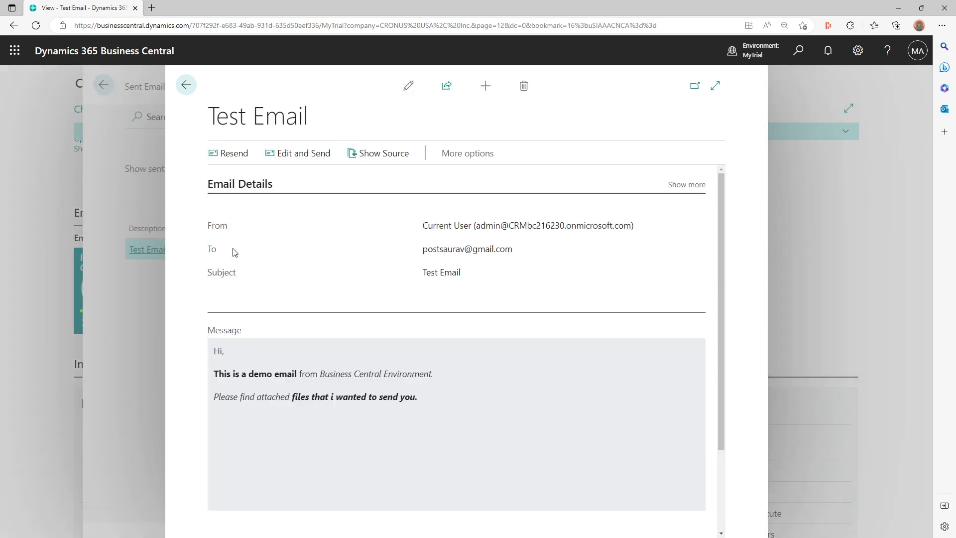
scroll(289, 435, down, 3)
scroll(292, 437, down, 1)
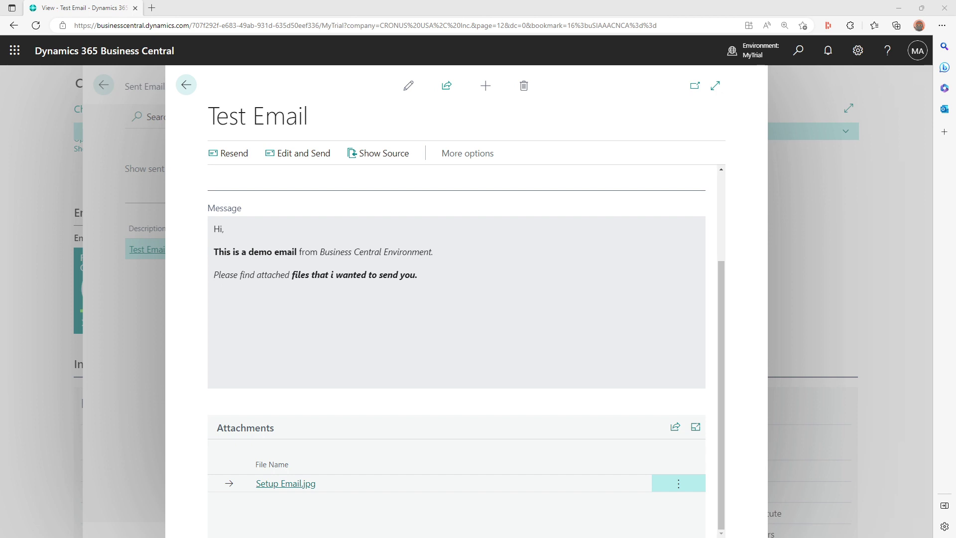
click(185, 86)
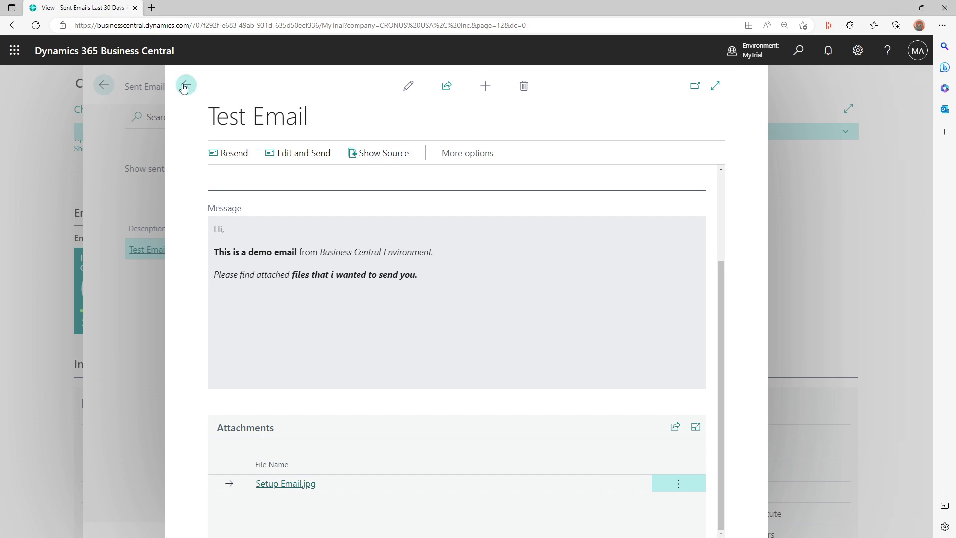
click(186, 87)
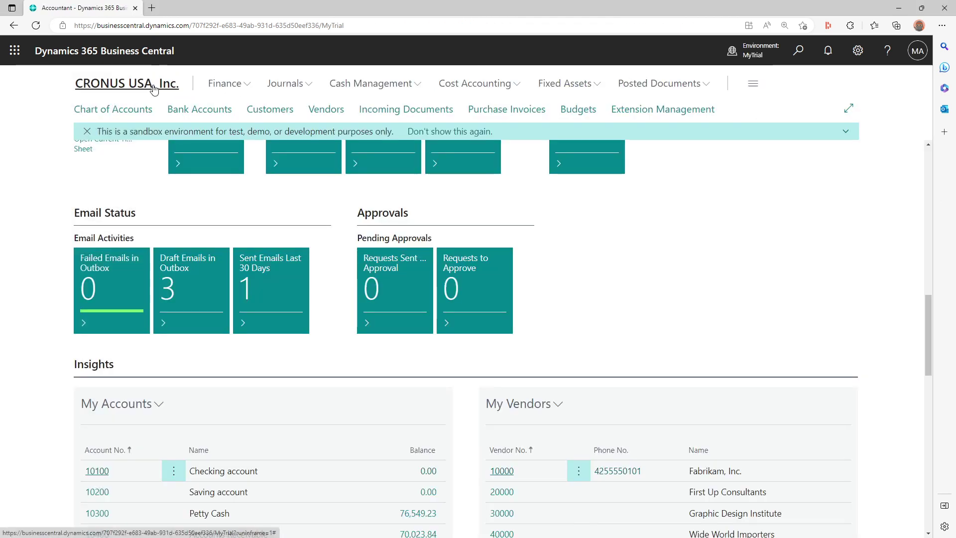